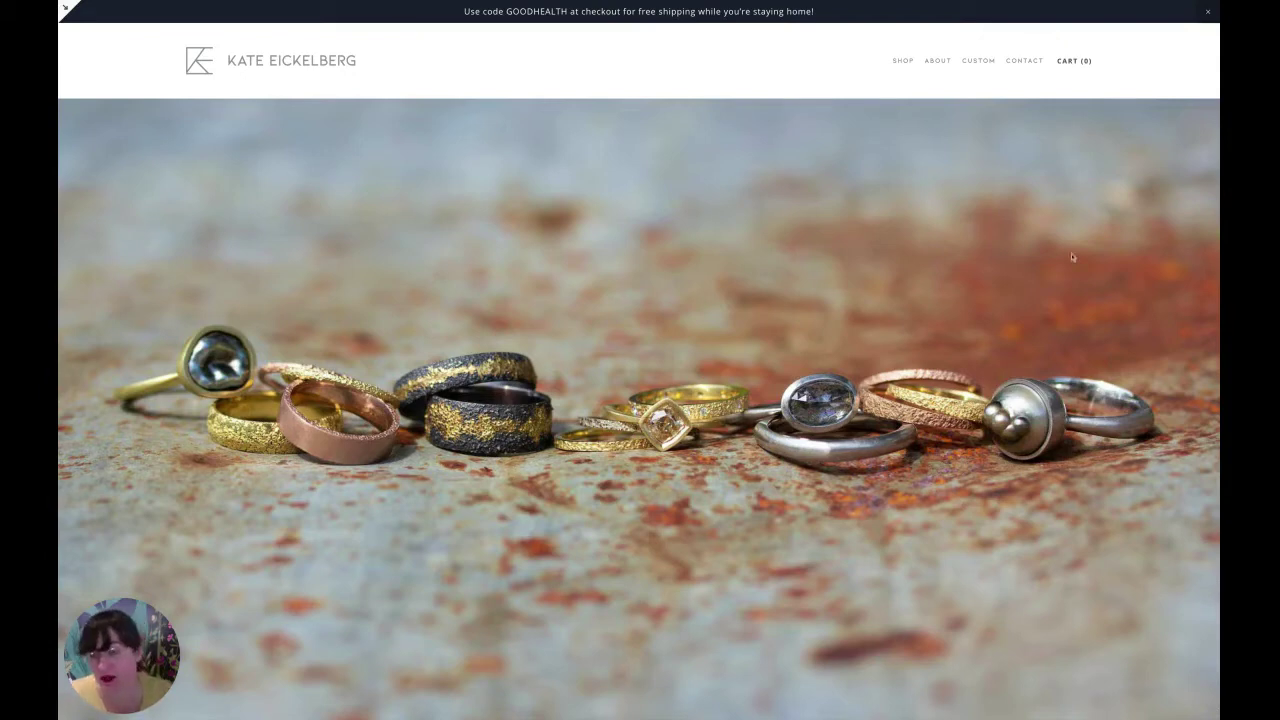
Step: Examine the home page sections from the banner through new pieces, artist, collections and one-of-a-kind jewelry down to the Instagram feed and footer
{"action": "mouse_move", "coordinate": [975, 283]}
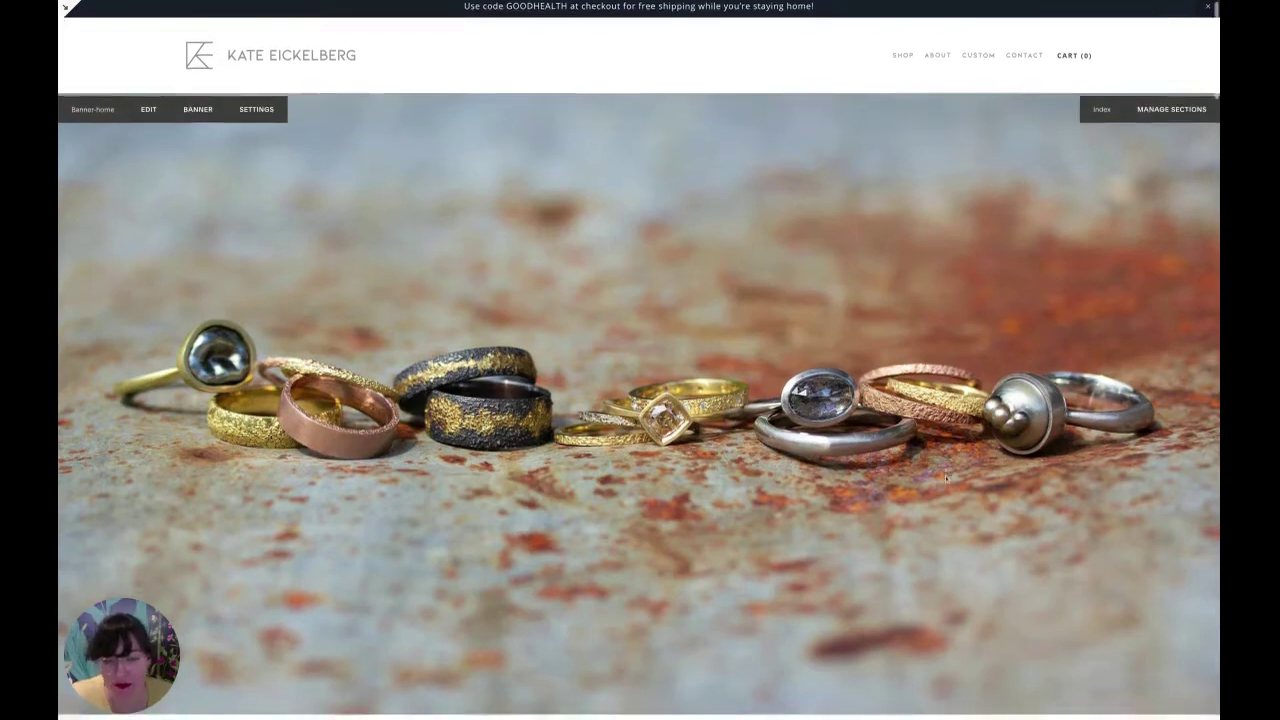
{"action": "scroll", "coordinate": [945, 479], "scroll_direction": "down", "scroll_amount": 5}
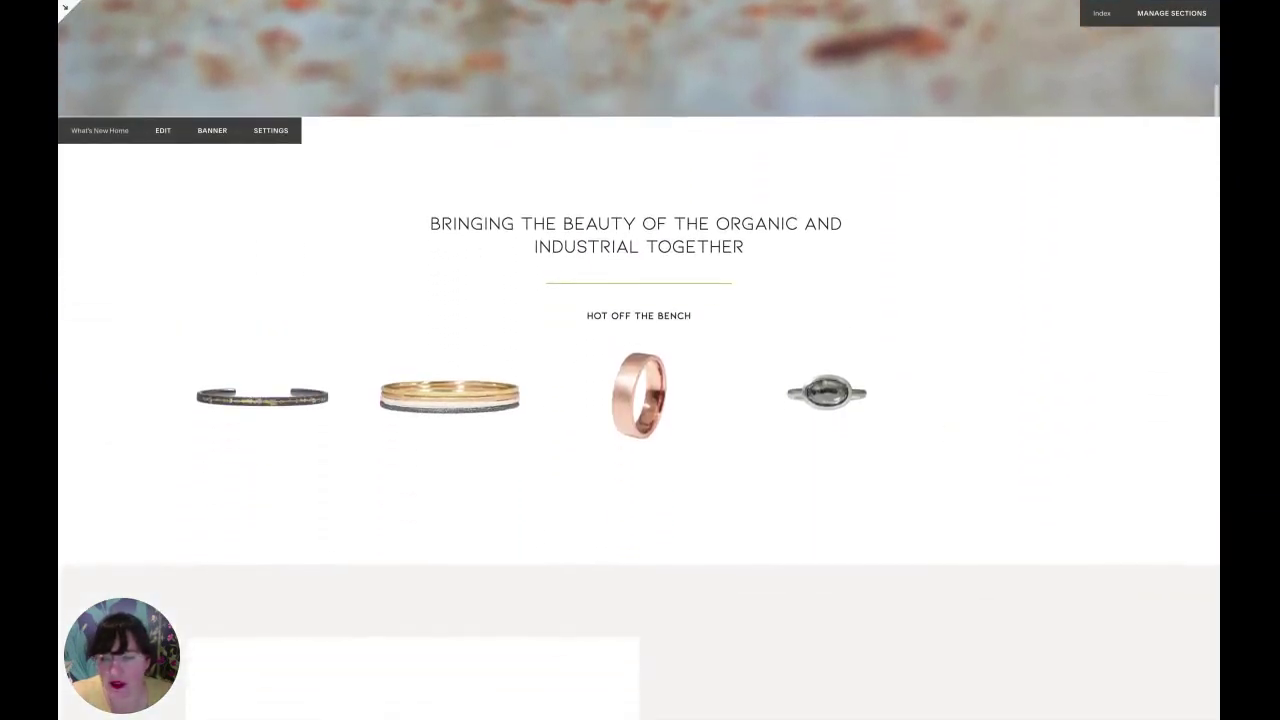
{"action": "scroll", "coordinate": [1031, 523], "scroll_direction": "down", "scroll_amount": 3}
{"action": "scroll", "coordinate": [1032, 525], "scroll_direction": "down", "scroll_amount": 5}
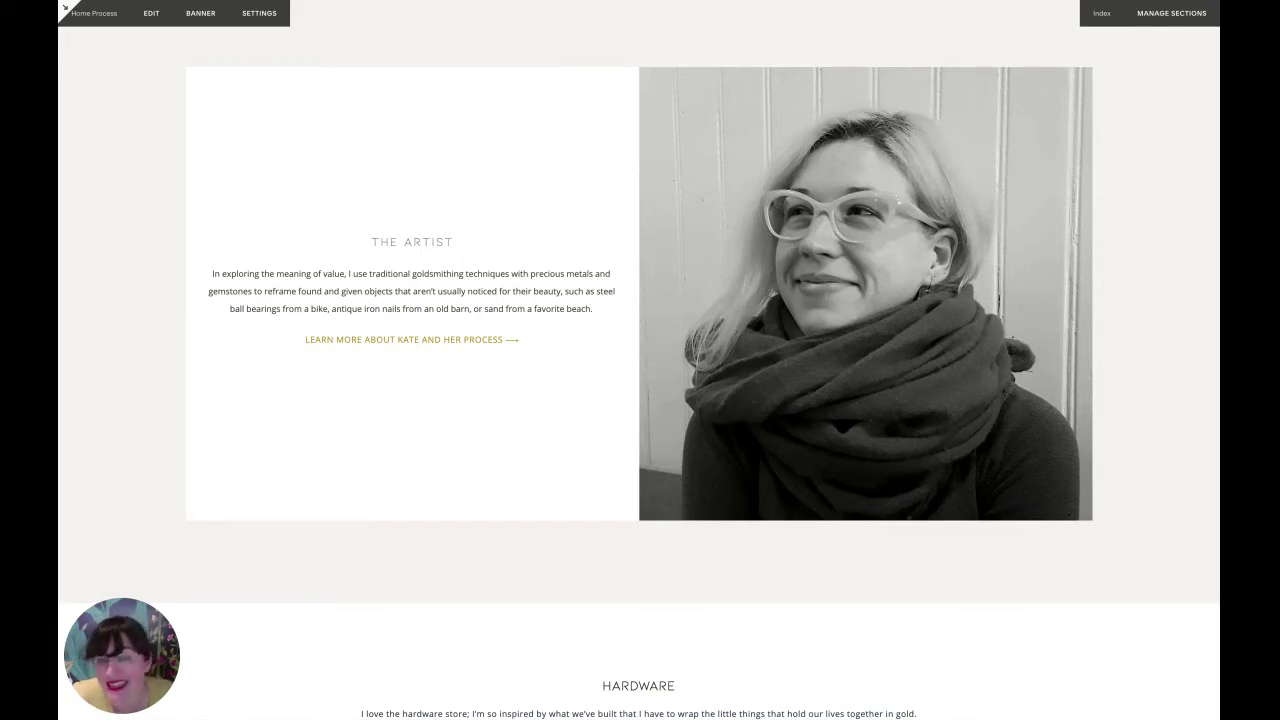
{"action": "scroll", "coordinate": [640, 380], "scroll_direction": "down", "scroll_amount": 5}
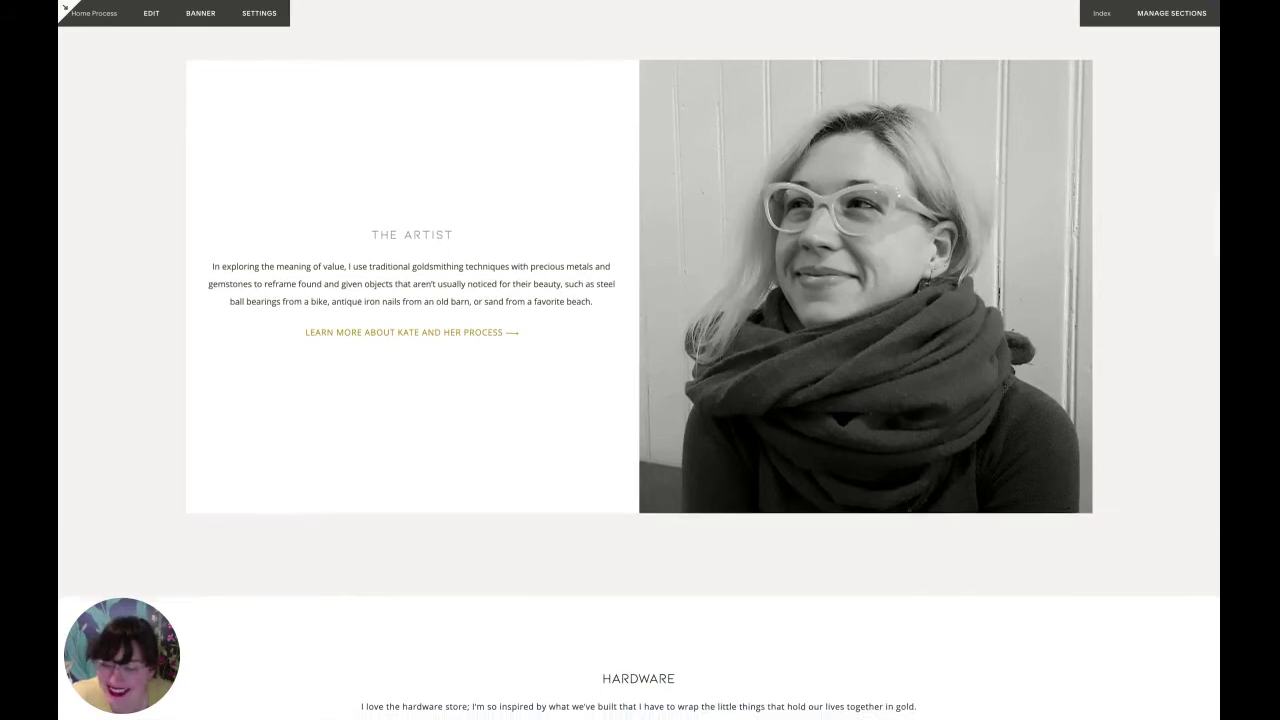
{"action": "scroll", "coordinate": [65, 7], "scroll_direction": "down", "scroll_amount": 4}
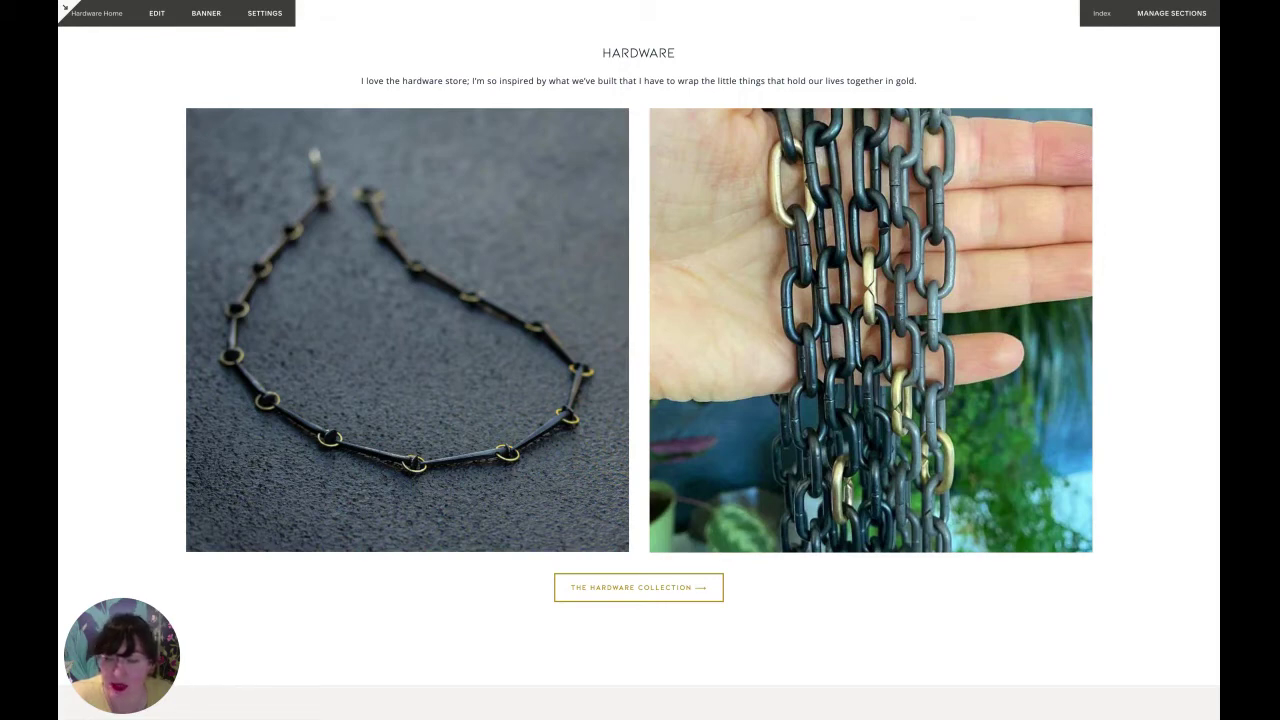
{"action": "scroll", "coordinate": [640, 330], "scroll_direction": "down", "scroll_amount": 1}
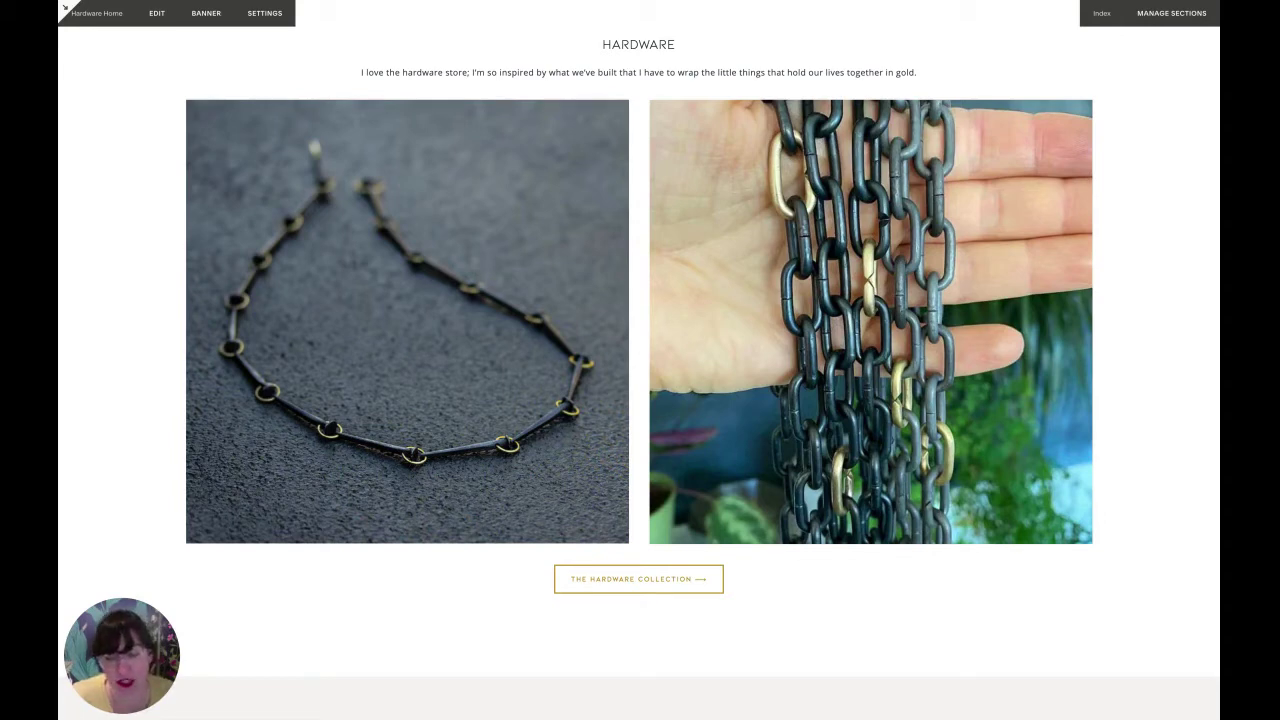
{"action": "scroll", "coordinate": [640, 360], "scroll_direction": "down", "scroll_amount": 10}
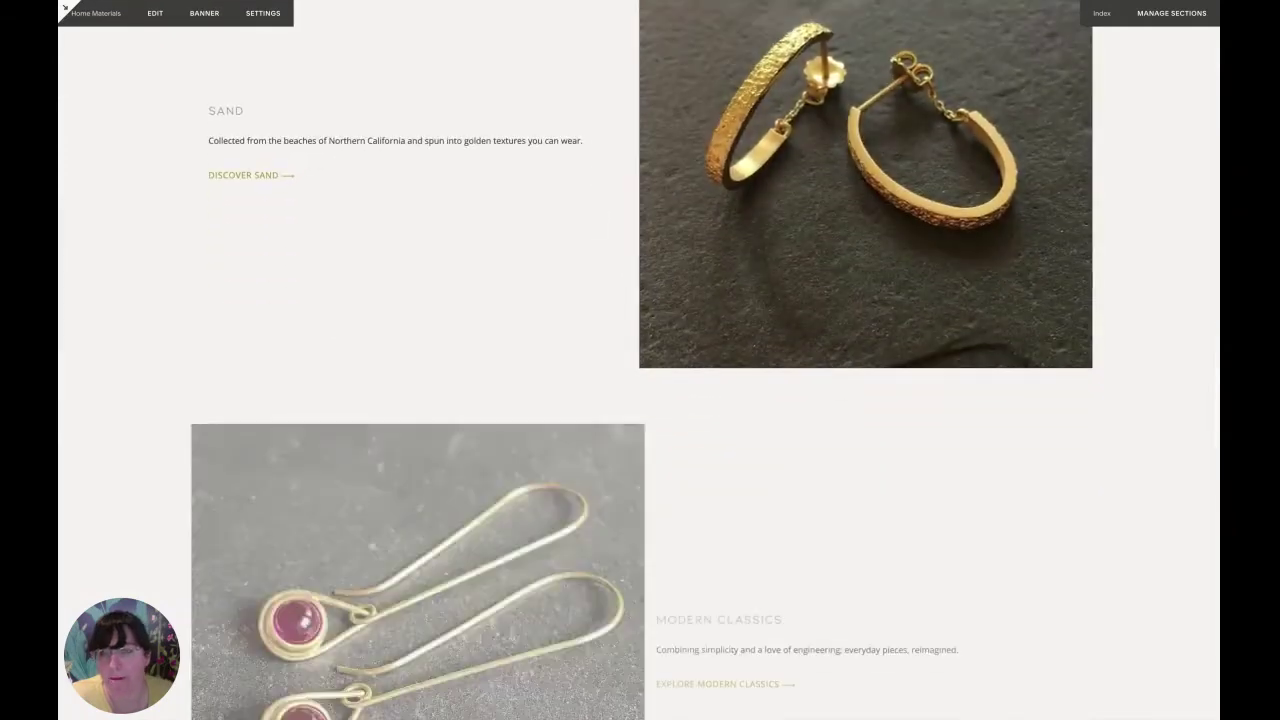
{"action": "scroll", "coordinate": [640, 360], "scroll_direction": "down", "scroll_amount": 5}
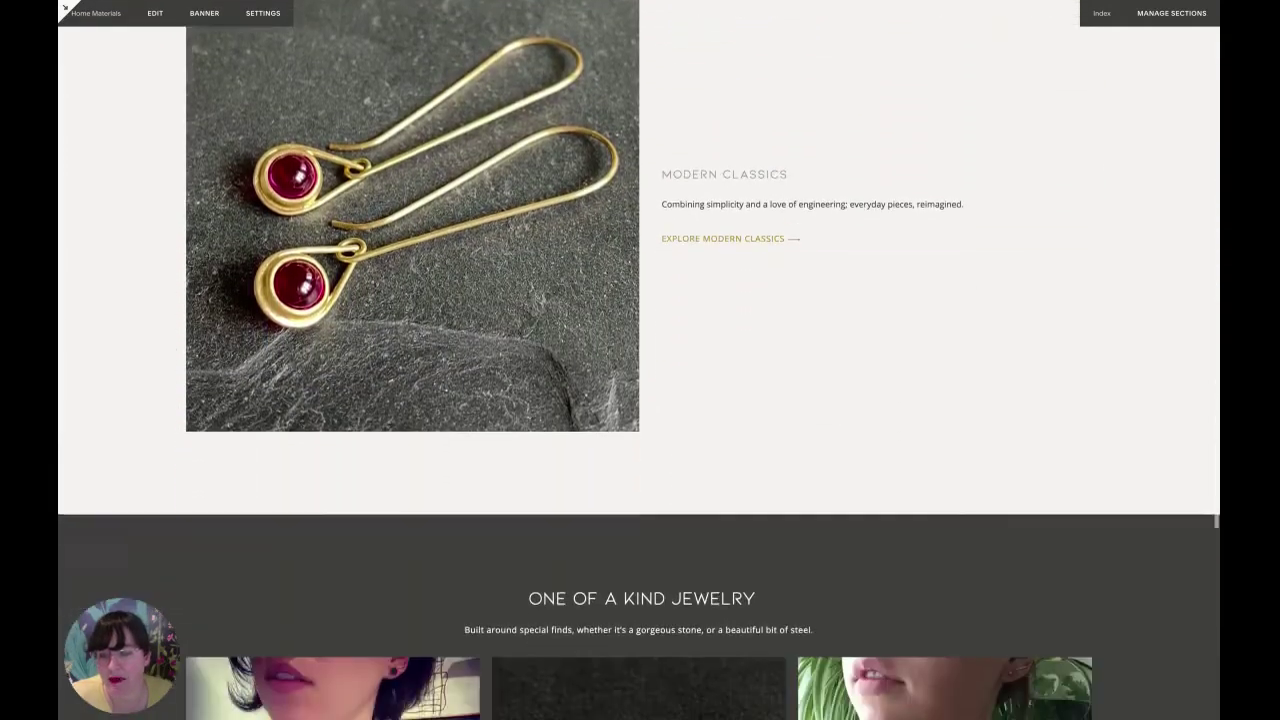
{"action": "scroll", "coordinate": [640, 360], "scroll_direction": "down", "scroll_amount": 4}
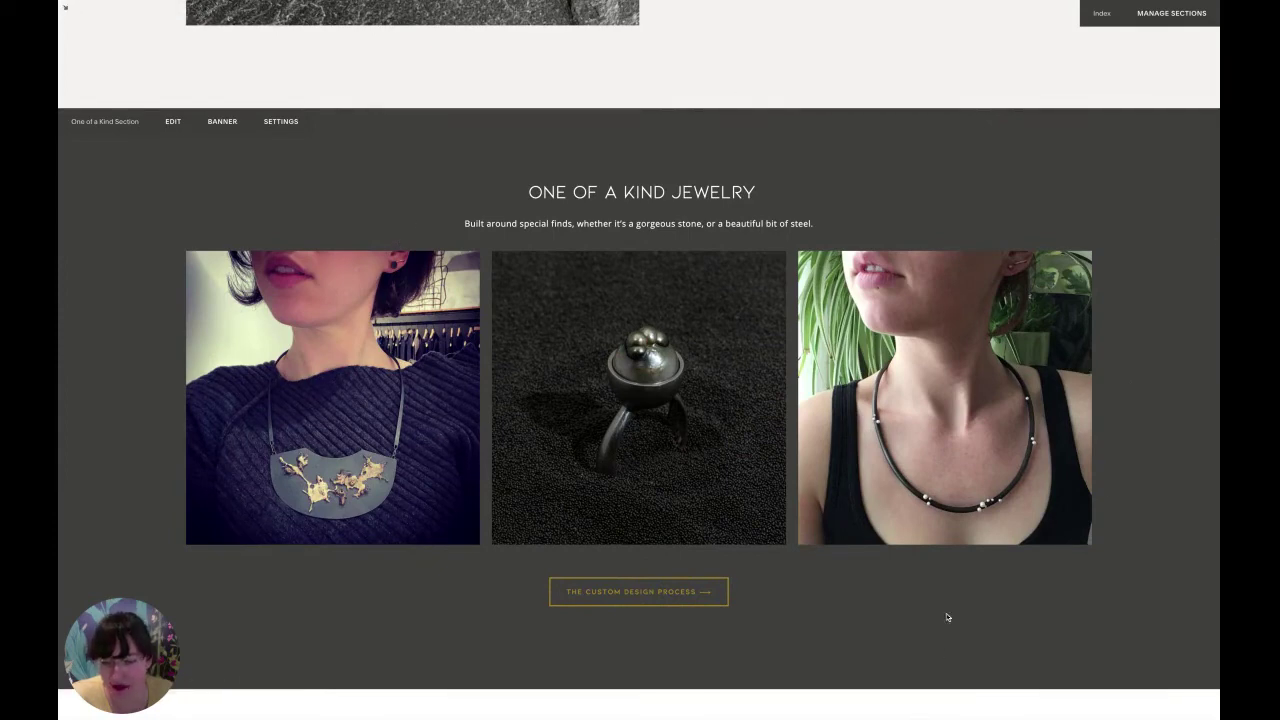
{"action": "scroll", "coordinate": [947, 617], "scroll_direction": "down", "scroll_amount": 6}
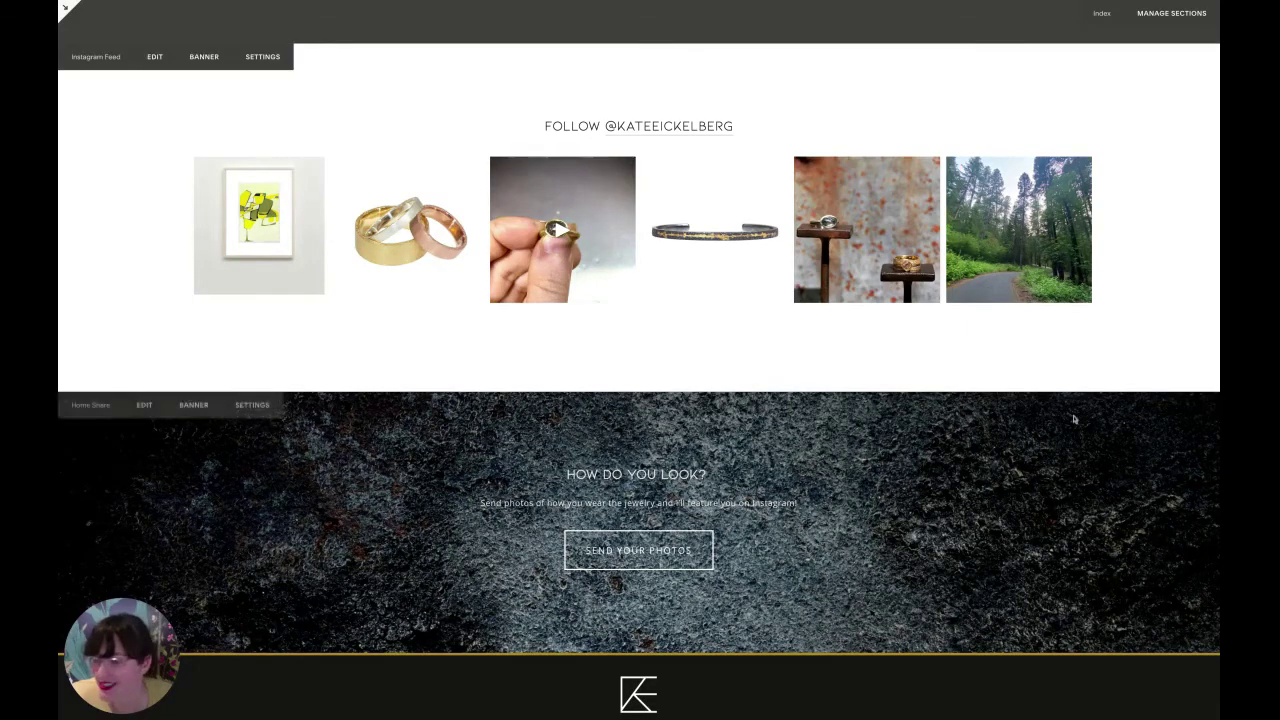
{"action": "scroll", "coordinate": [690, 520], "scroll_direction": "down", "scroll_amount": 8}
Step: Open the custom design process page and examine its What's Your Vision? heading, intro text, project gallery and testimonial
{"action": "left_click", "coordinate": [689, 562]}
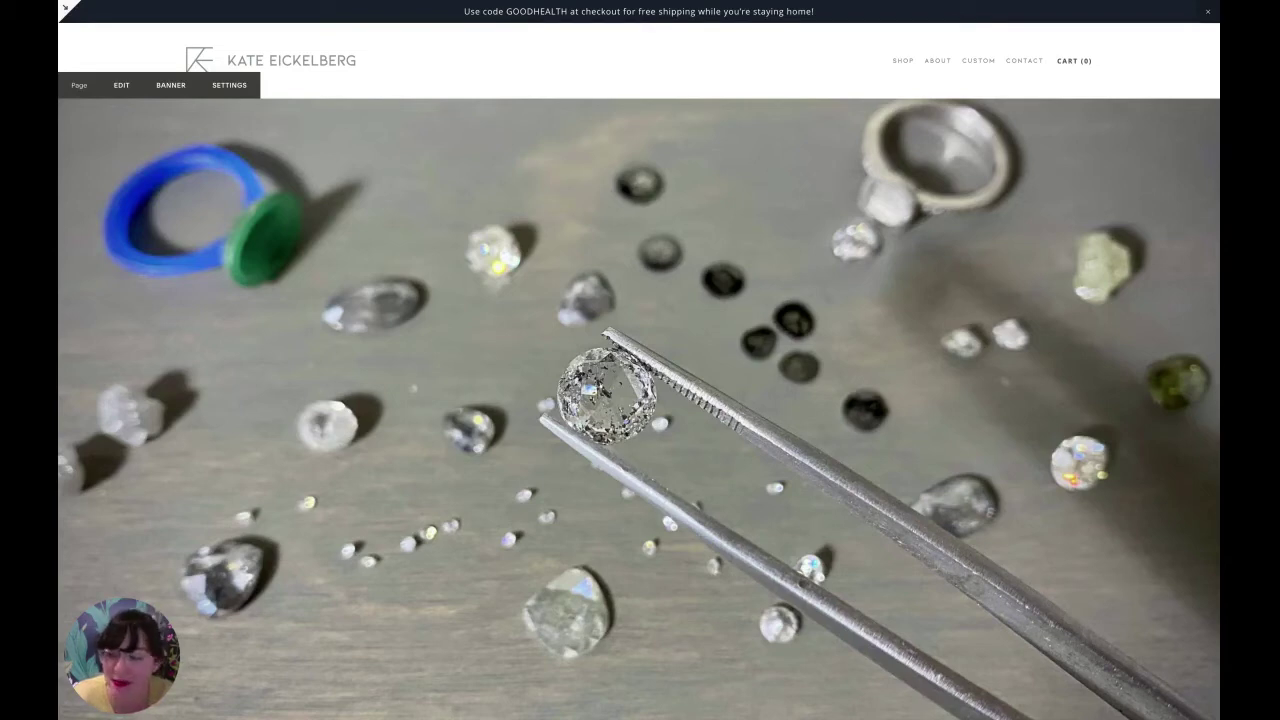
{"action": "scroll", "coordinate": [640, 360], "scroll_direction": "down", "scroll_amount": 5}
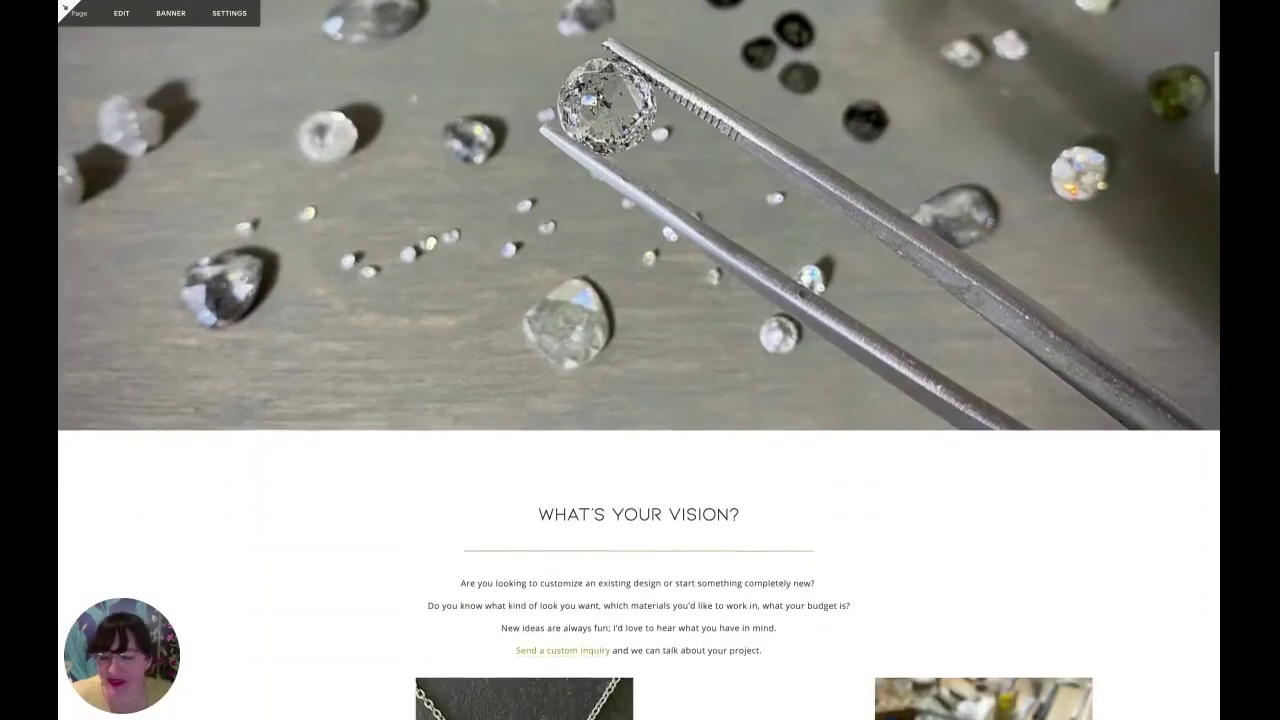
{"action": "scroll", "coordinate": [1134, 345], "scroll_direction": "down", "scroll_amount": 5}
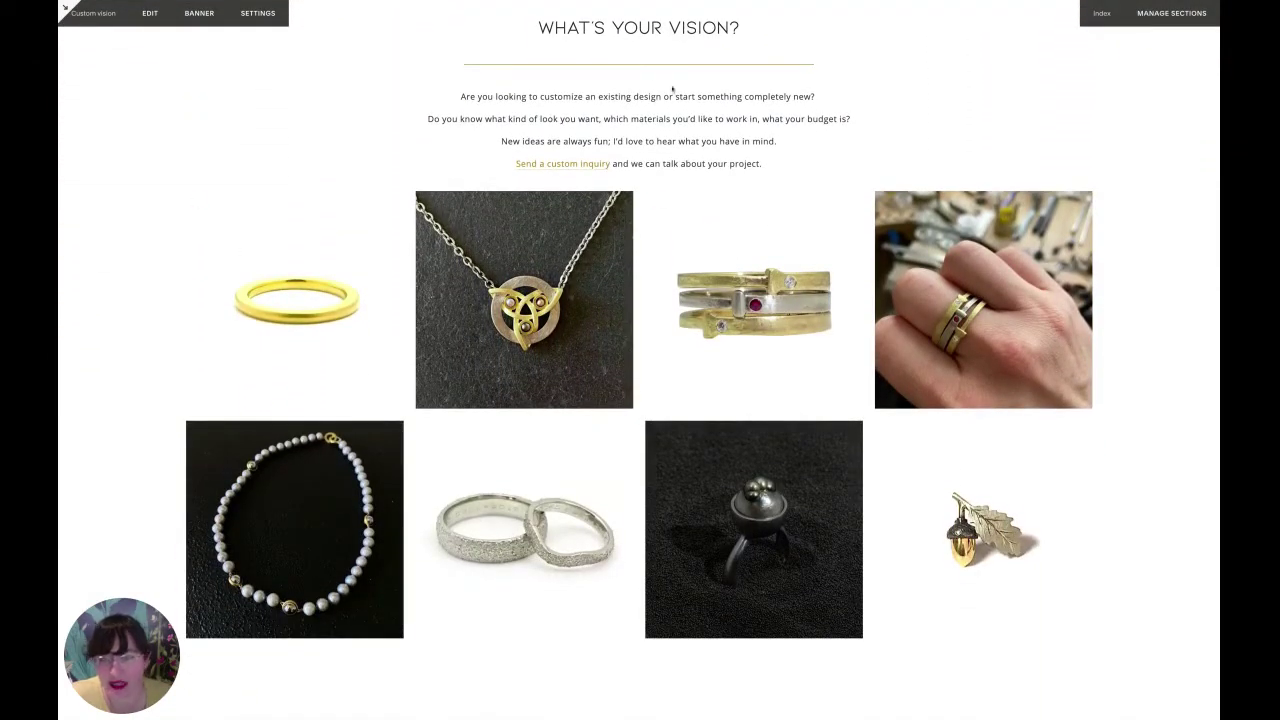
{"action": "triple_click", "coordinate": [532, 28]}
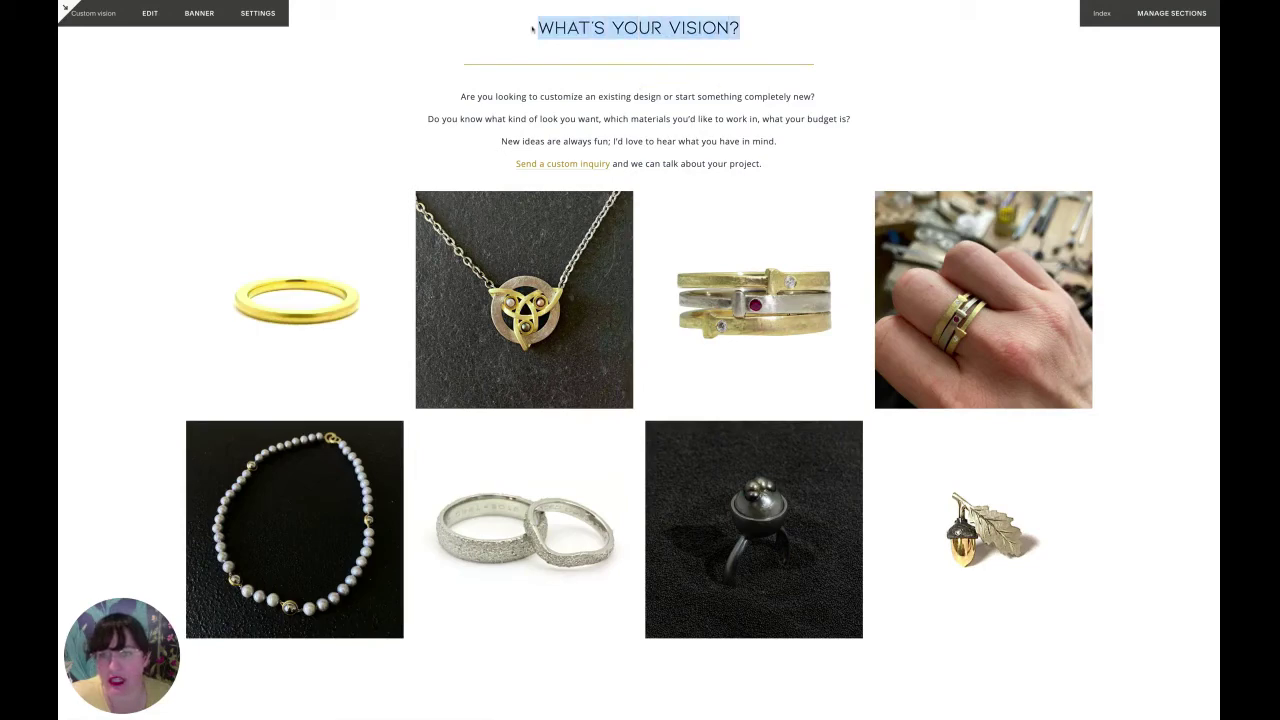
{"action": "left_click", "coordinate": [1000, 109]}
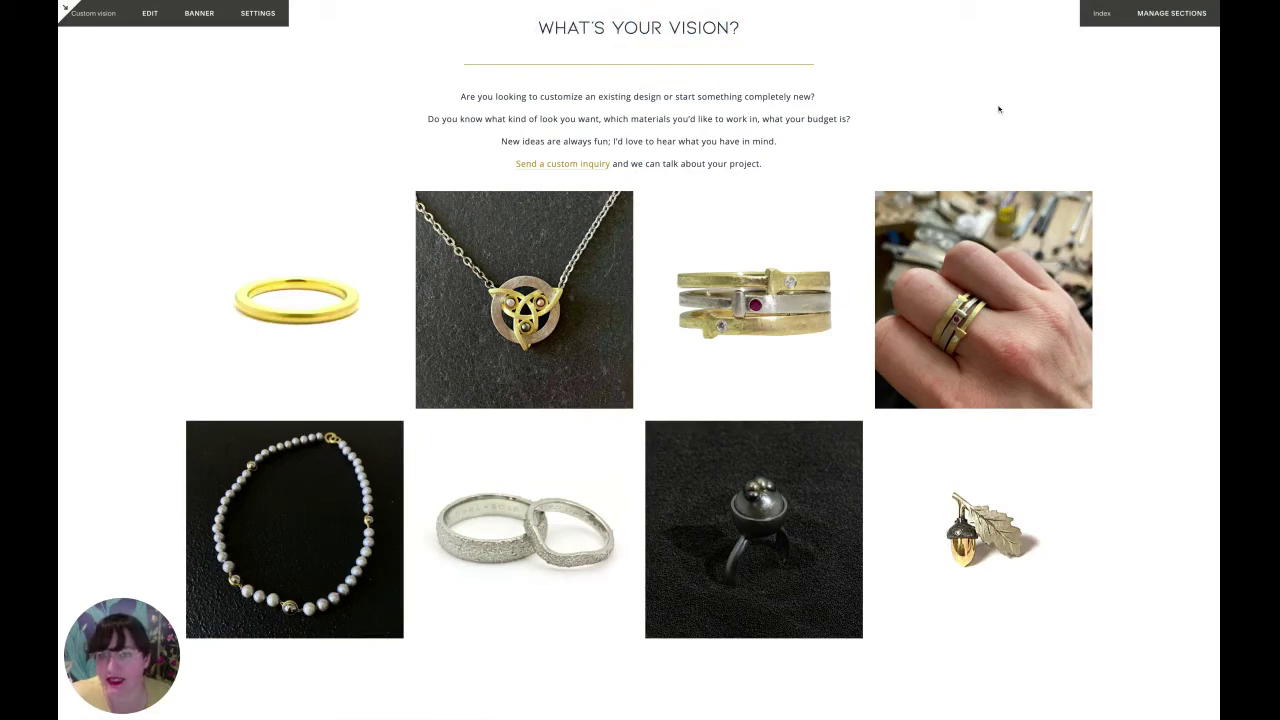
{"action": "scroll", "coordinate": [1093, 345], "scroll_direction": "down", "scroll_amount": 3}
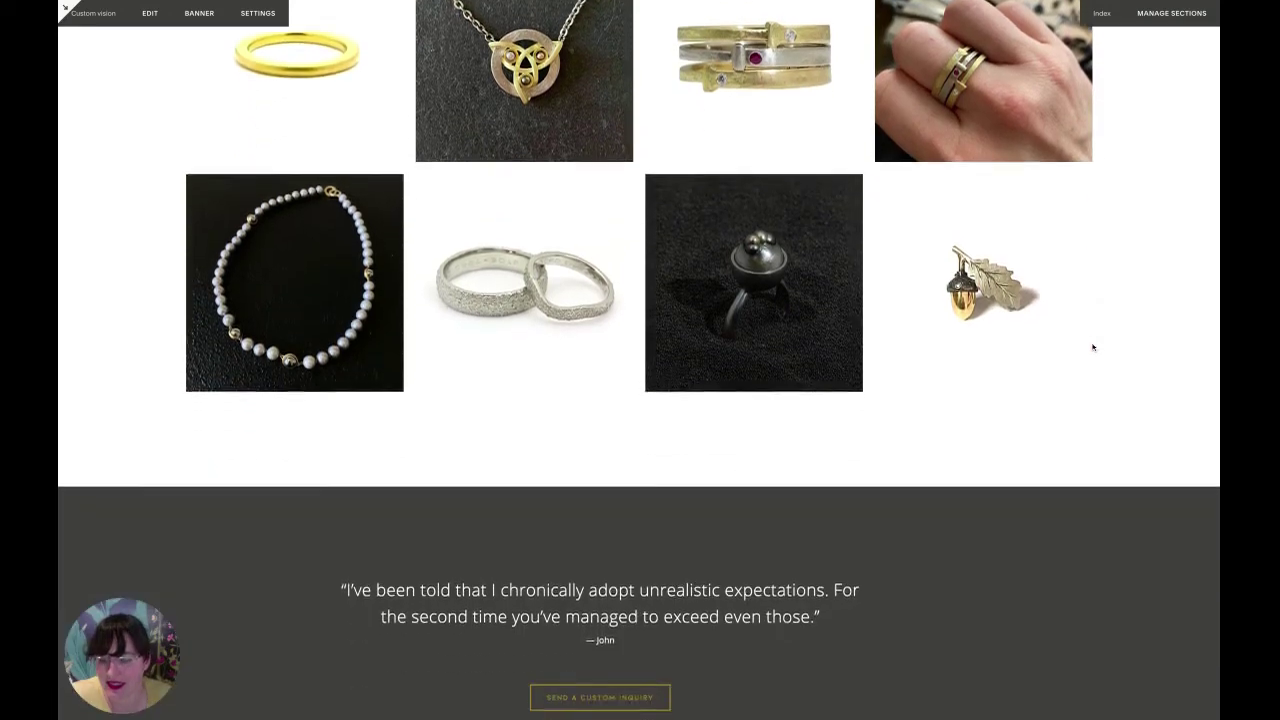
{"action": "scroll", "coordinate": [1093, 347], "scroll_direction": "down", "scroll_amount": 2}
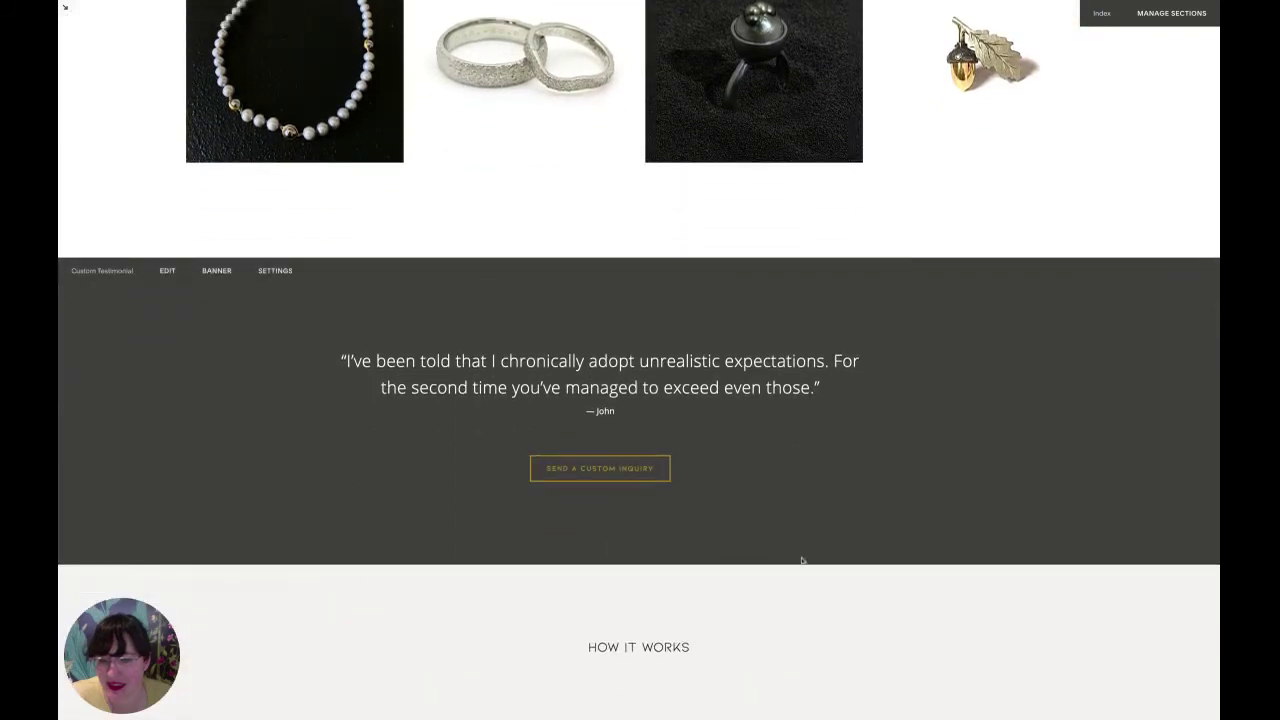
{"action": "scroll", "coordinate": [943, 514], "scroll_direction": "down", "scroll_amount": 1}
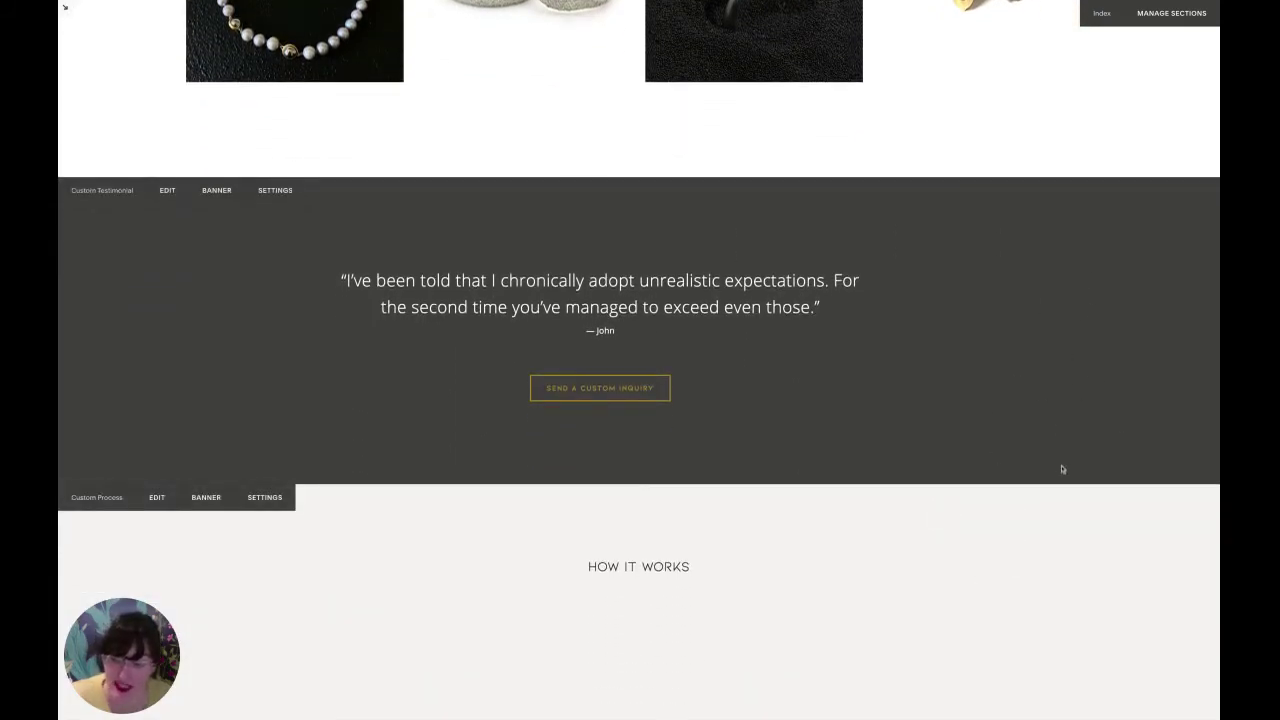
Step: Examine the How It Works stages on the custom page, down to the closing Get Started call to action and footer
{"action": "scroll", "coordinate": [1062, 469], "scroll_direction": "down", "scroll_amount": 3}
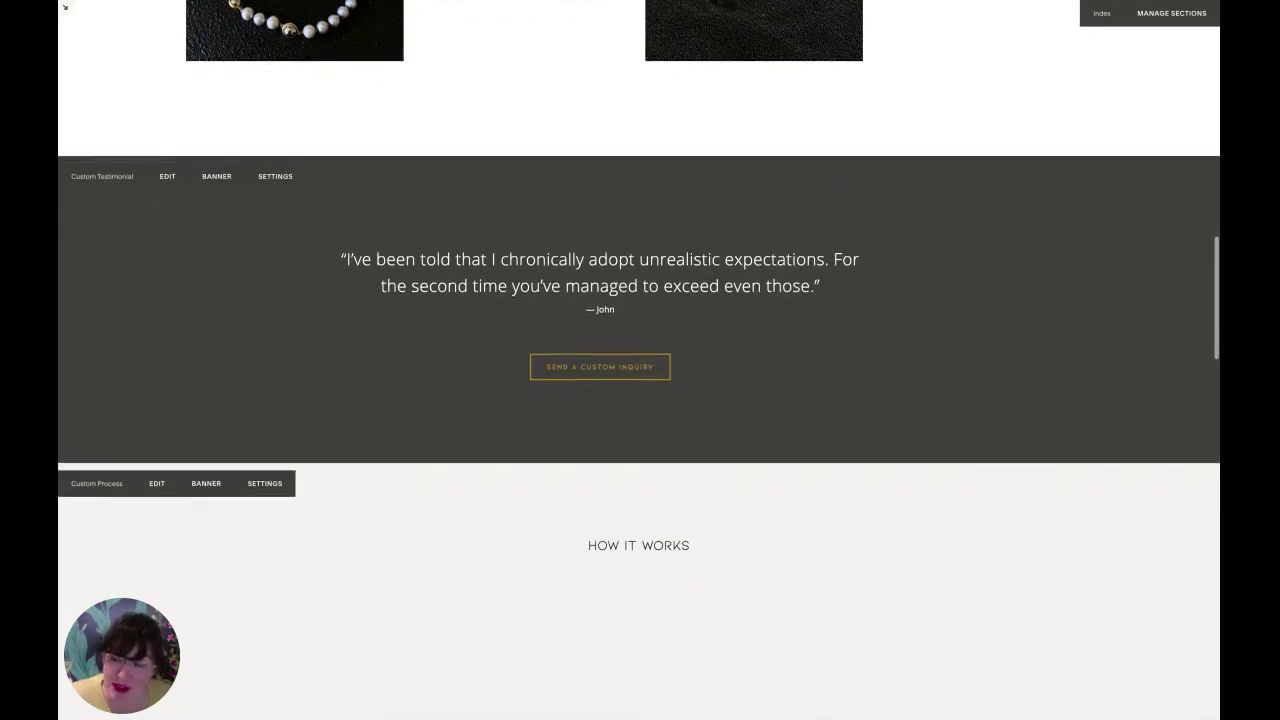
{"action": "scroll", "coordinate": [639, 400], "scroll_direction": "down", "scroll_amount": 4}
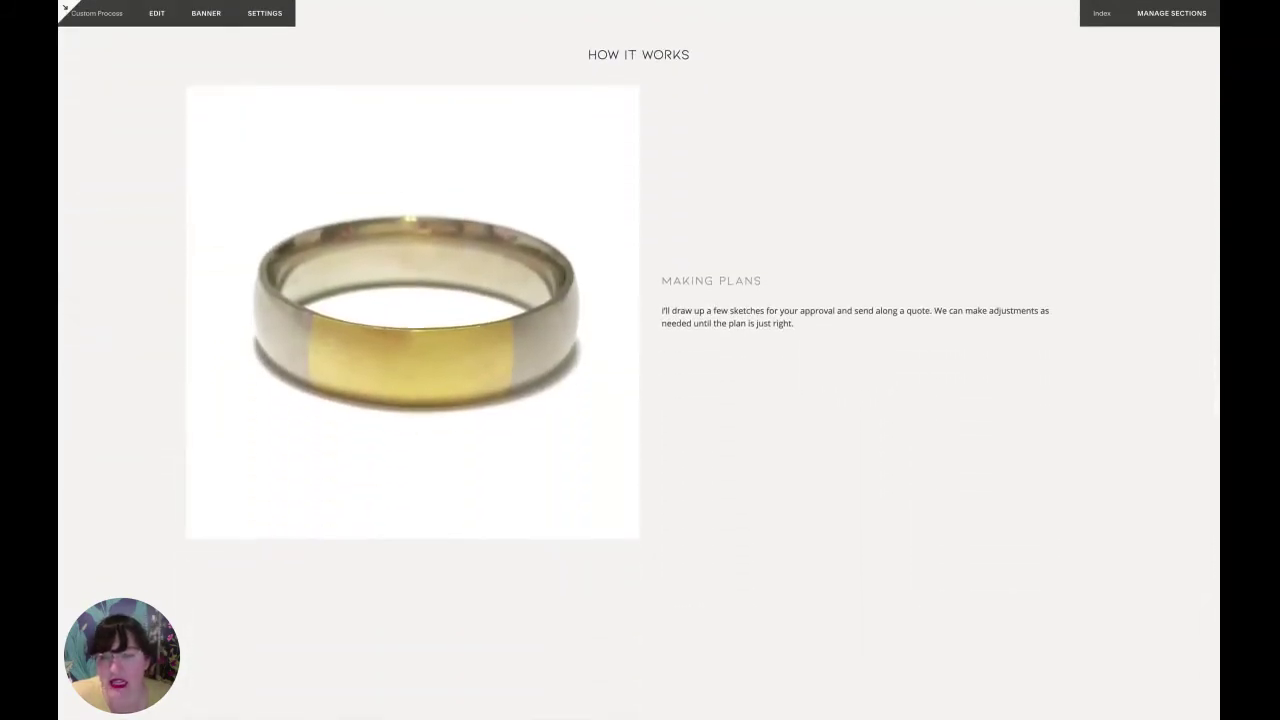
{"action": "scroll", "coordinate": [866, 450], "scroll_direction": "down", "scroll_amount": 4}
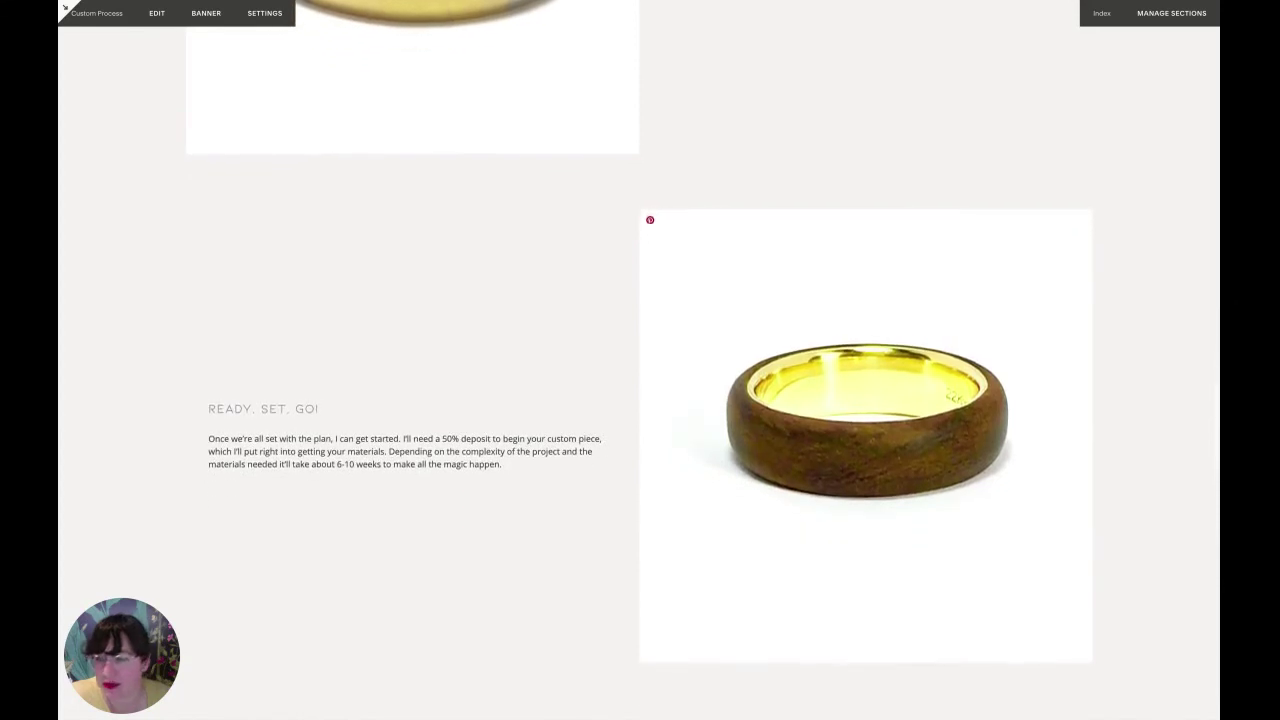
{"action": "scroll", "coordinate": [866, 400], "scroll_direction": "down", "scroll_amount": 6}
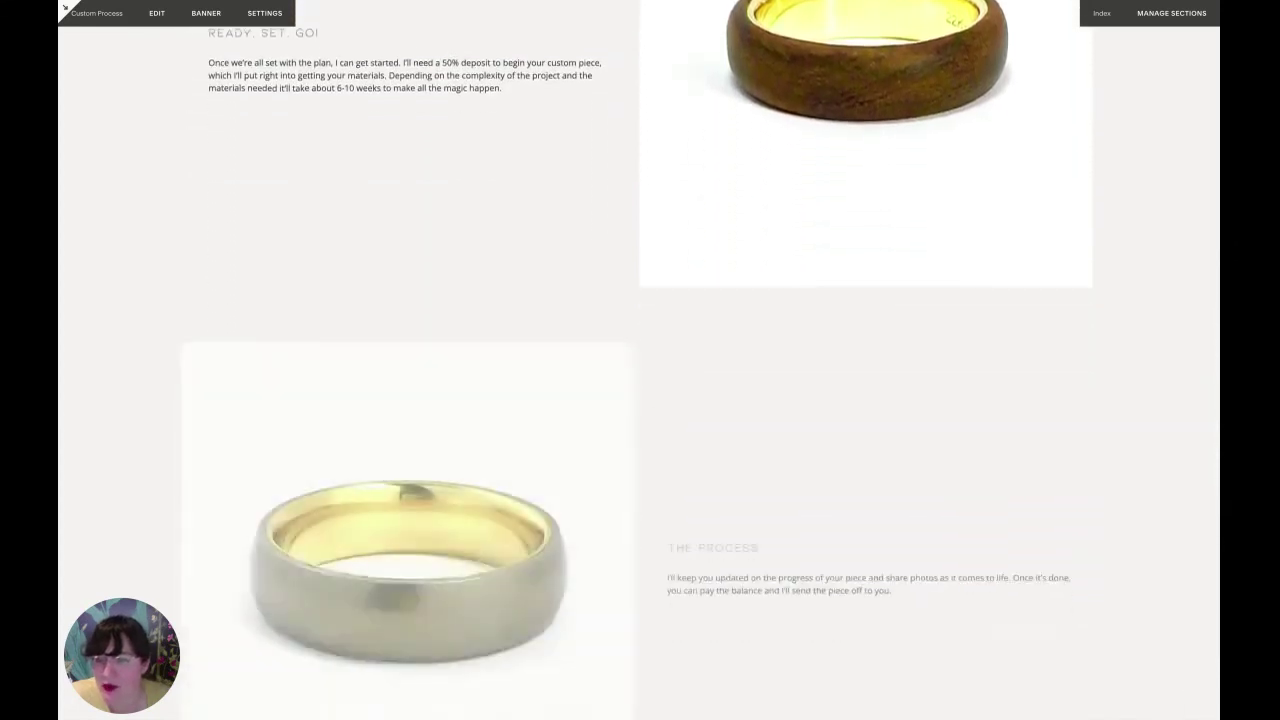
{"action": "scroll", "coordinate": [966, 240], "scroll_direction": "down", "scroll_amount": 1}
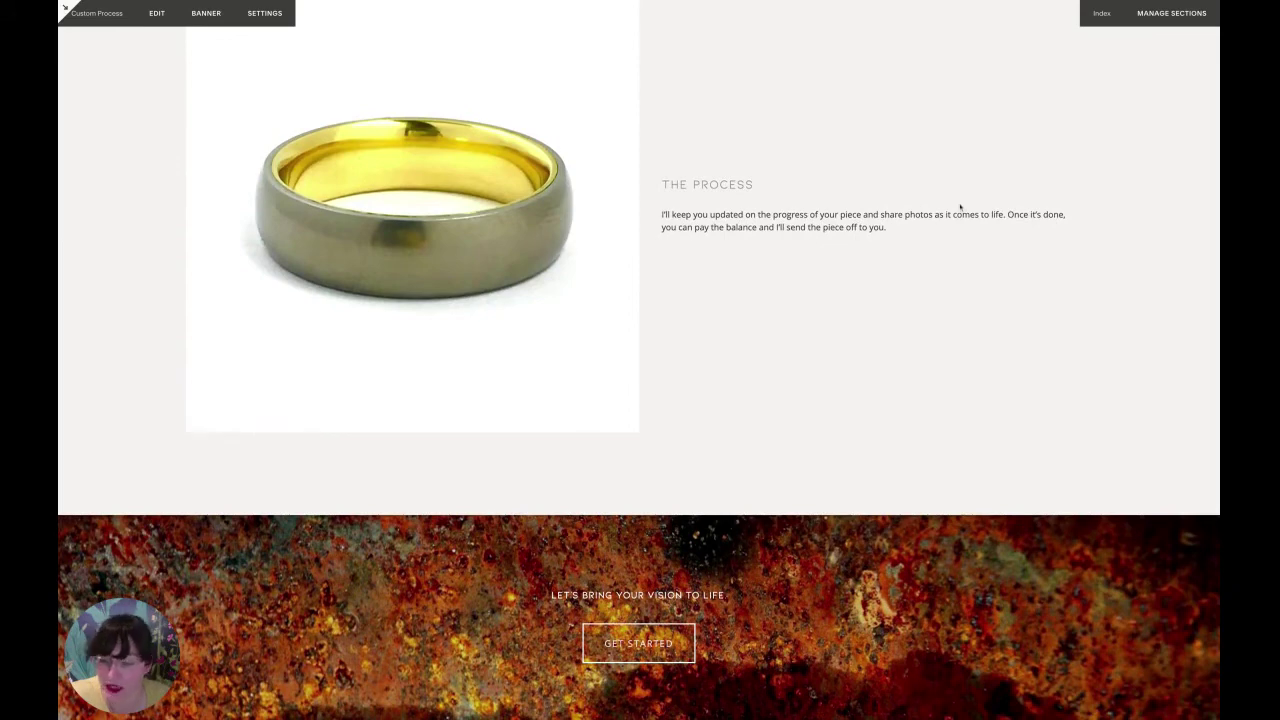
{"action": "scroll", "coordinate": [988, 342], "scroll_direction": "down", "scroll_amount": 4}
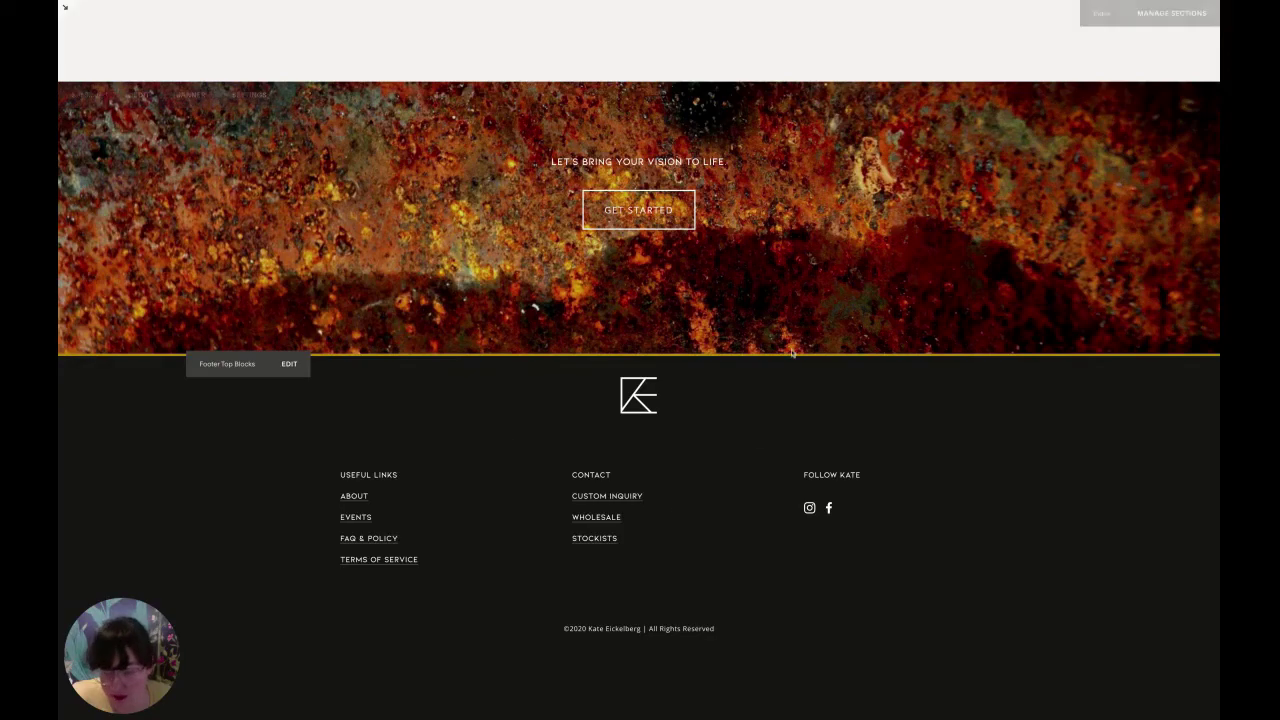
Step: Open the About page and examine the banner, the artist's biography and the See the Work in Person section
{"action": "scroll", "coordinate": [1093, 311], "scroll_direction": "up", "scroll_amount": 10}
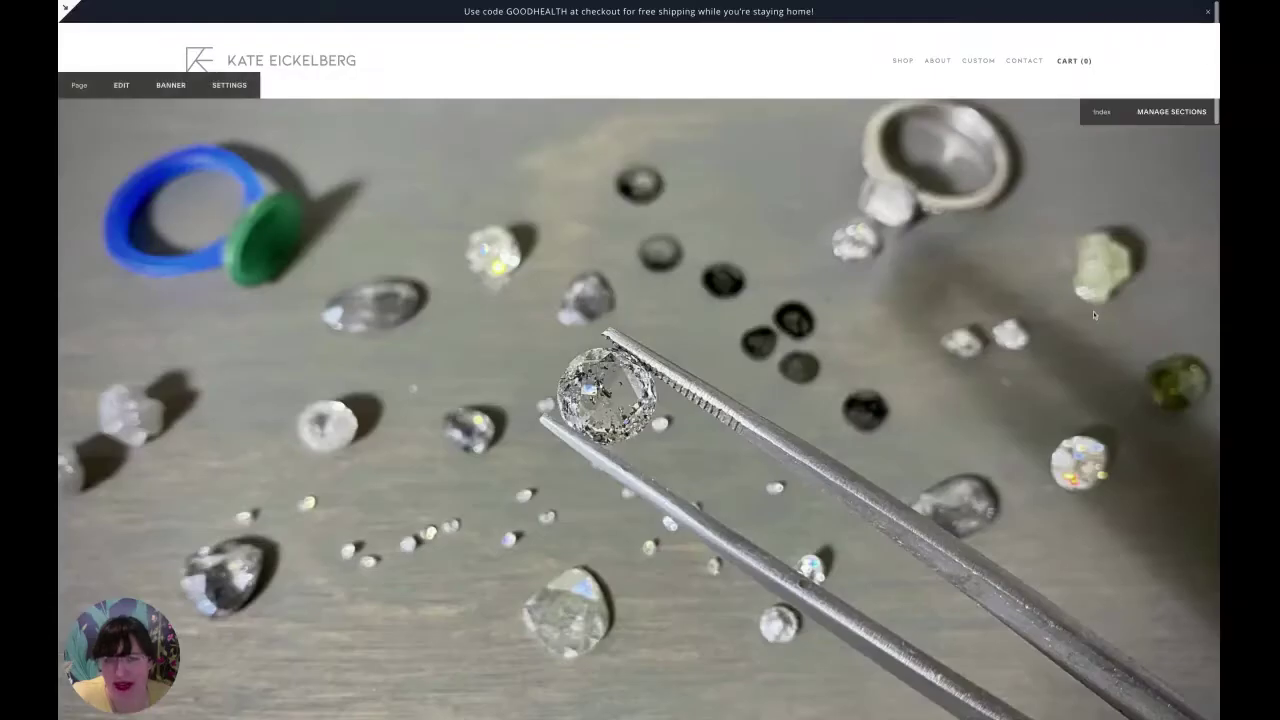
{"action": "left_click", "coordinate": [938, 64]}
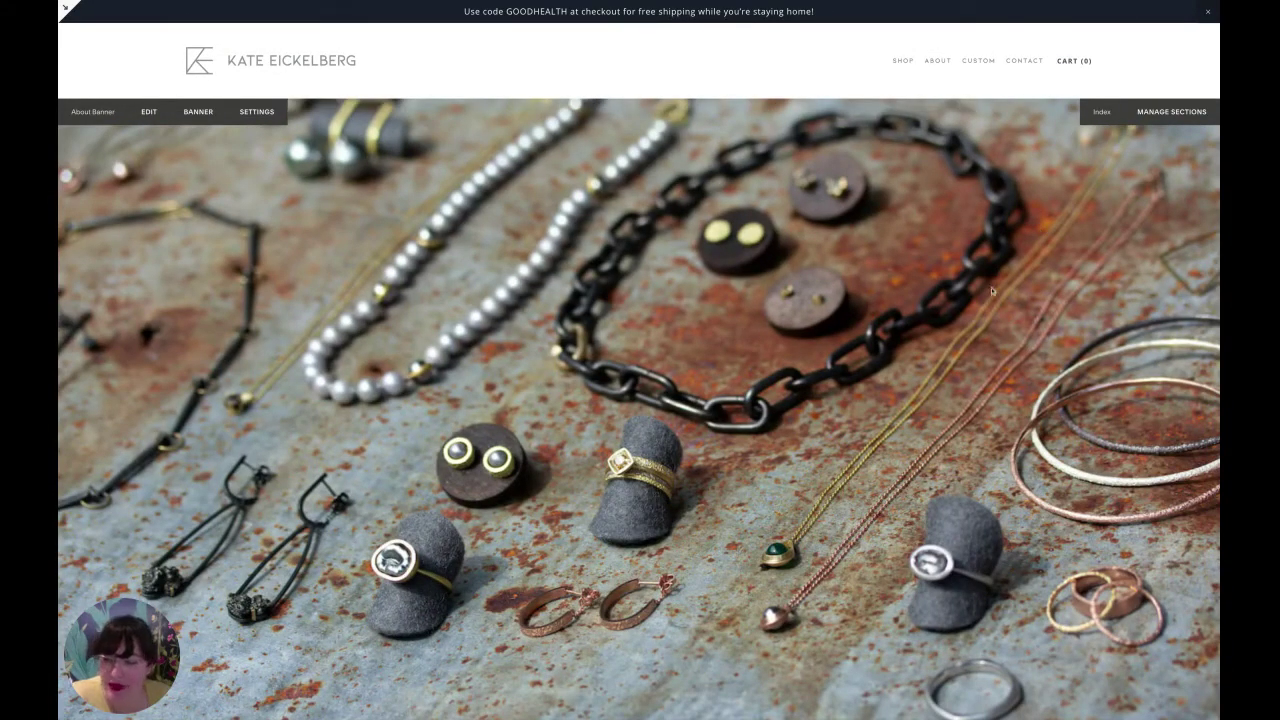
{"action": "scroll", "coordinate": [1000, 285], "scroll_direction": "down", "scroll_amount": 5}
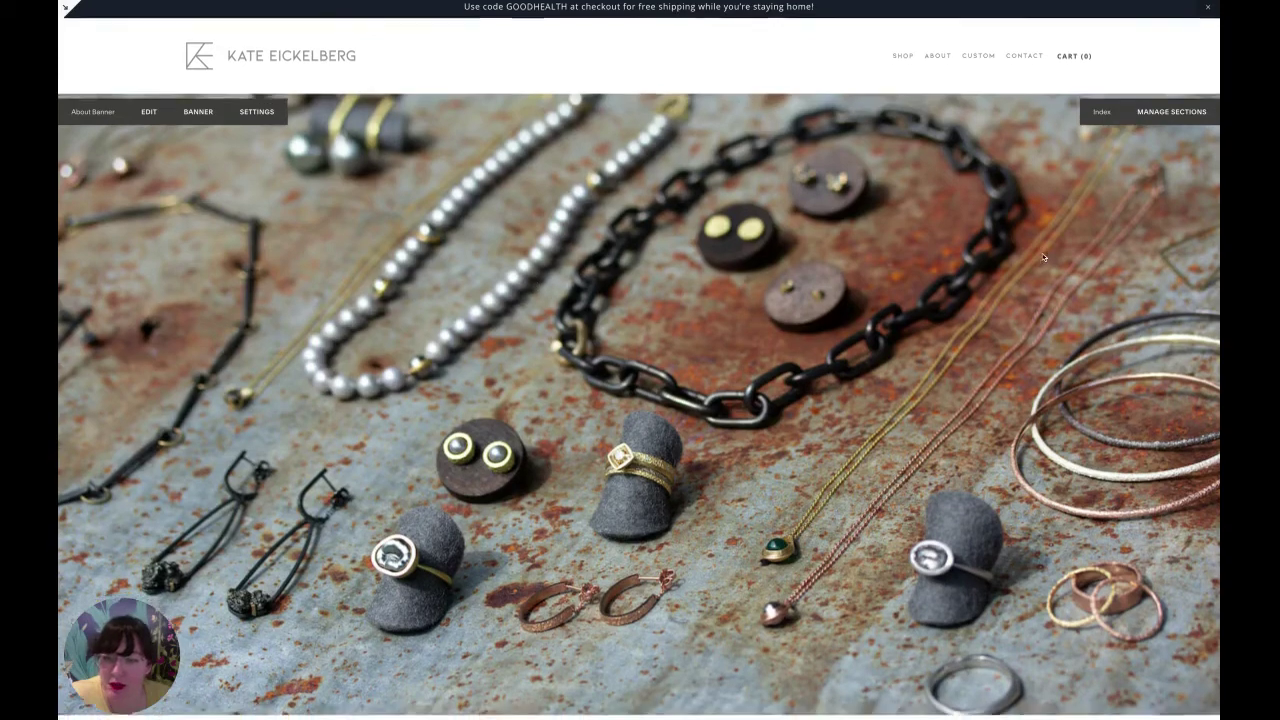
{"action": "scroll", "coordinate": [1043, 258], "scroll_direction": "down", "scroll_amount": 3}
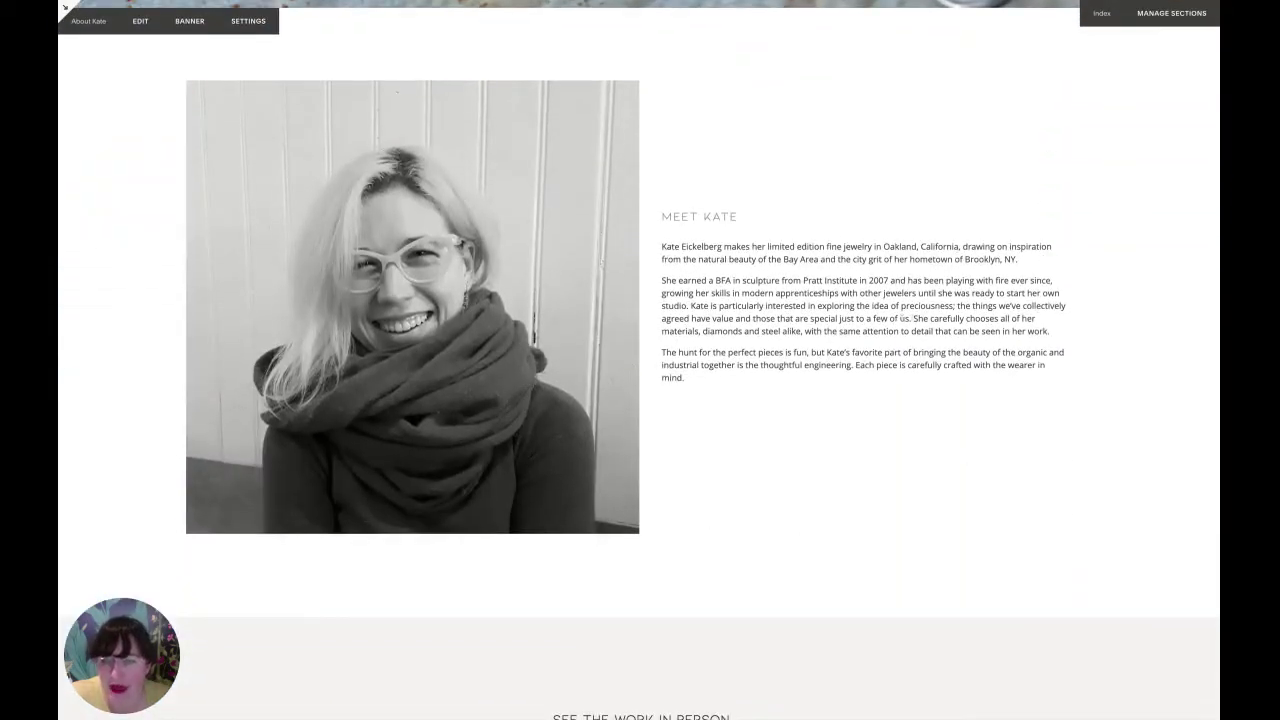
{"action": "scroll", "coordinate": [715, 201], "scroll_direction": "down", "scroll_amount": 5}
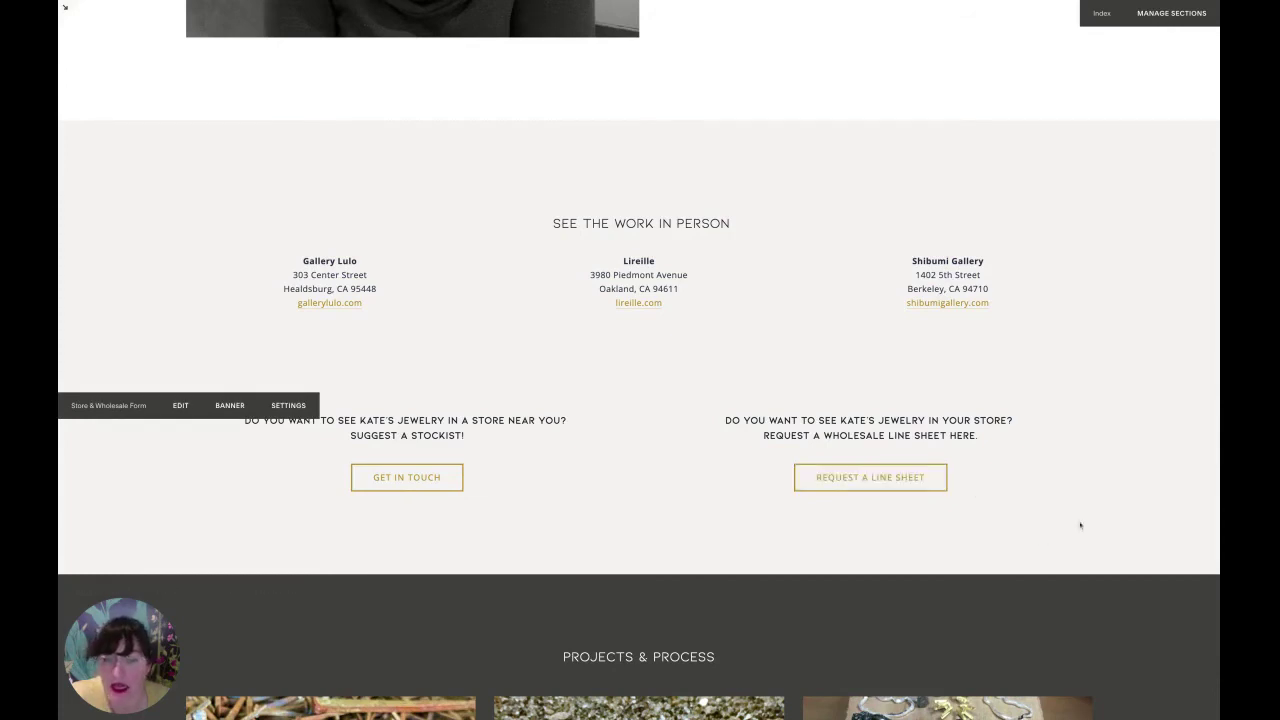
{"action": "scroll", "coordinate": [1069, 523], "scroll_direction": "down", "scroll_amount": 2}
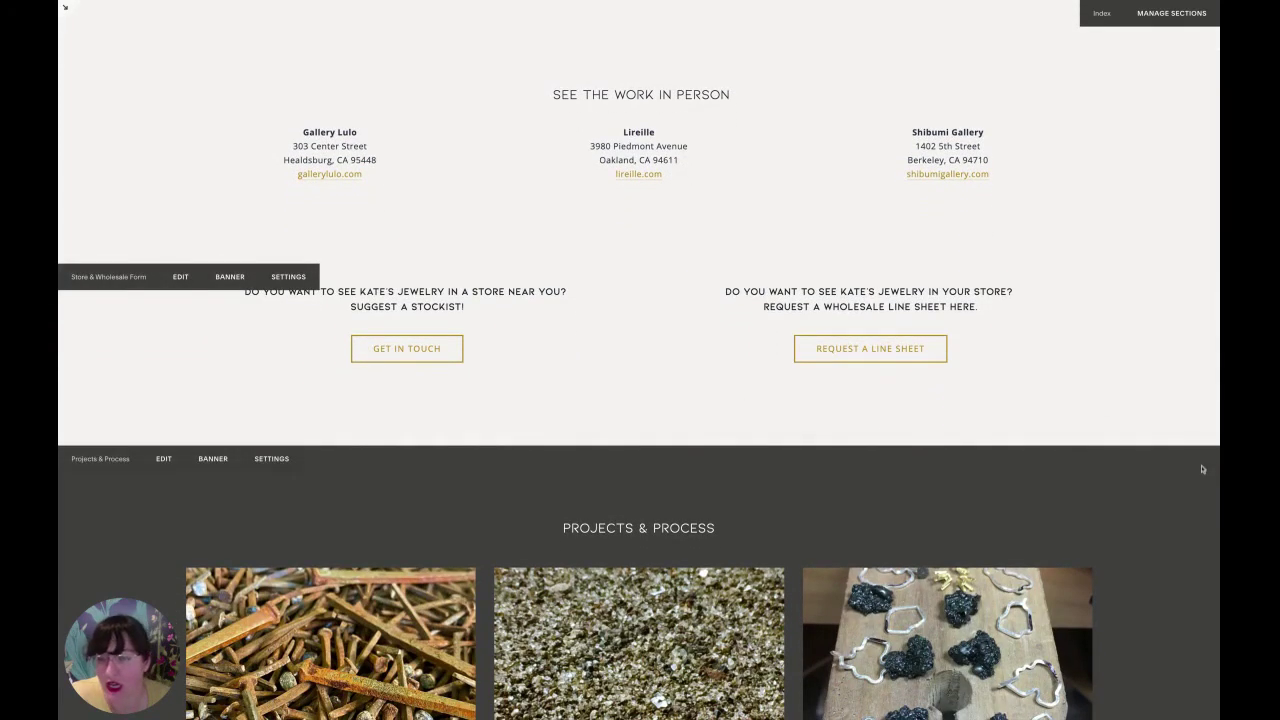
Step: Examine the About page's Projects & Process and Awards / Publications / Interviews sections, and return to the home page
{"action": "scroll", "coordinate": [1203, 469], "scroll_direction": "down", "scroll_amount": 3}
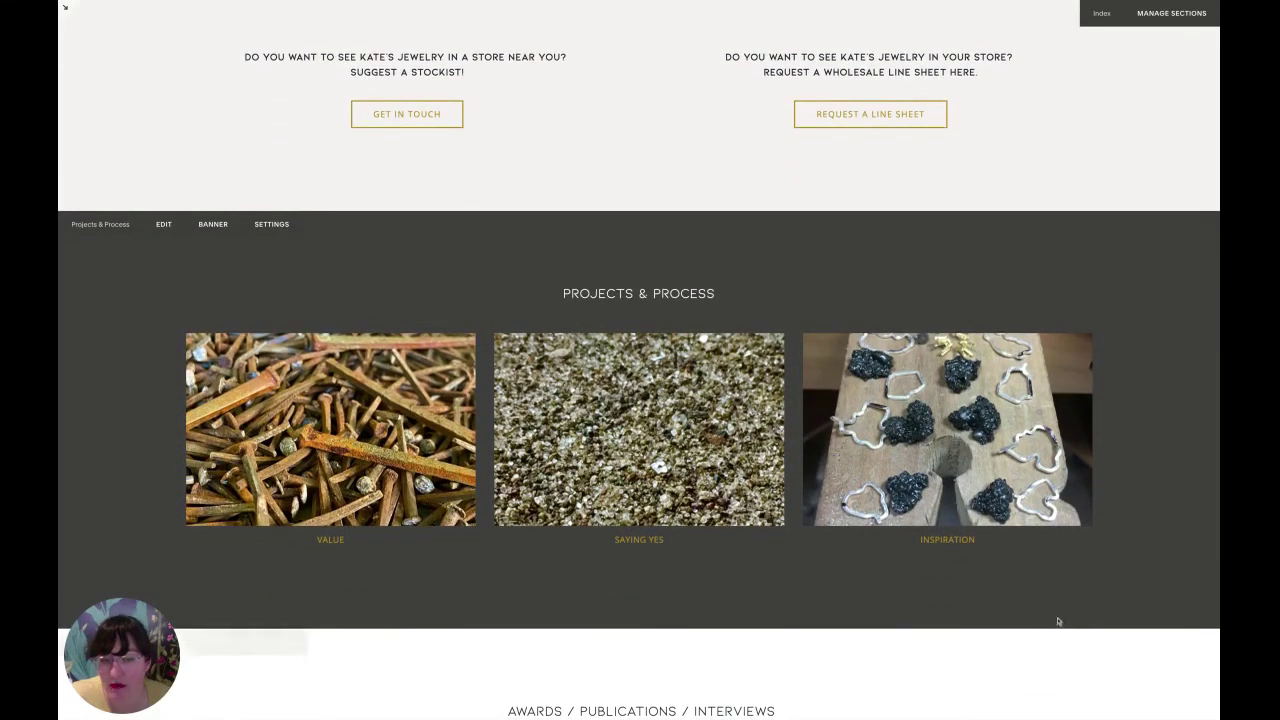
{"action": "scroll", "coordinate": [1112, 603], "scroll_direction": "down", "scroll_amount": 1}
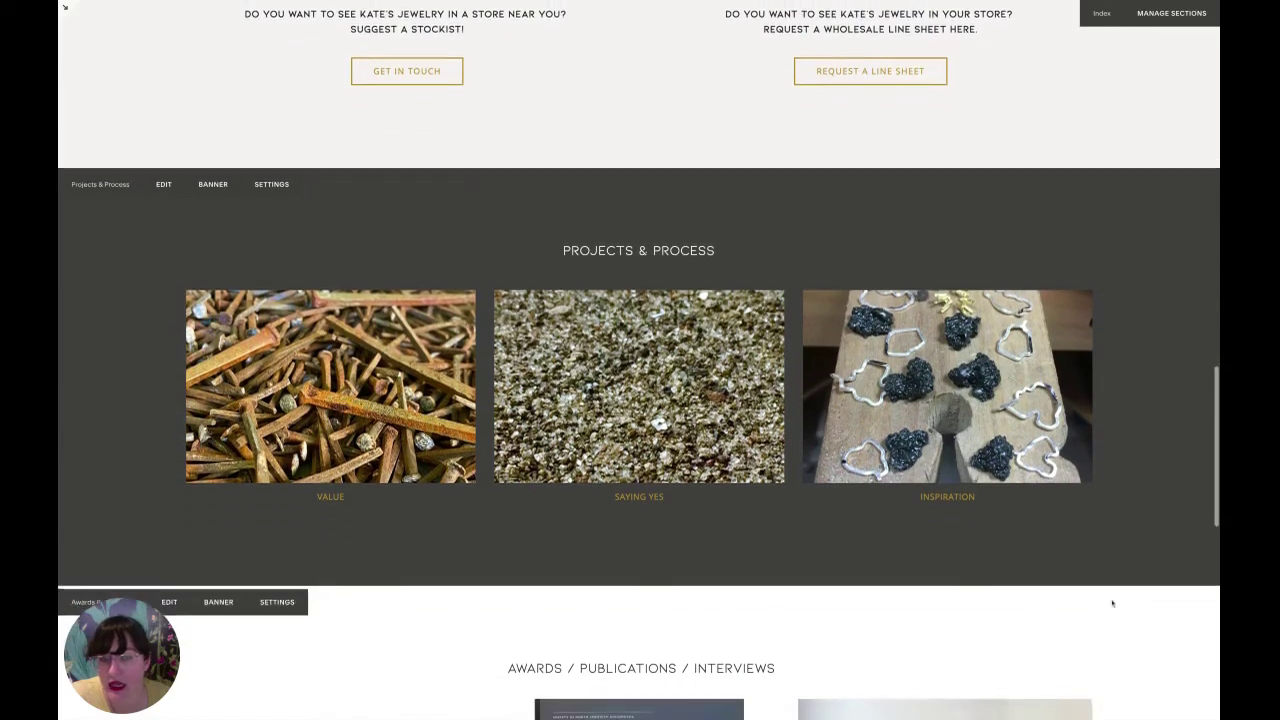
{"action": "scroll", "coordinate": [1112, 603], "scroll_direction": "down", "scroll_amount": 1}
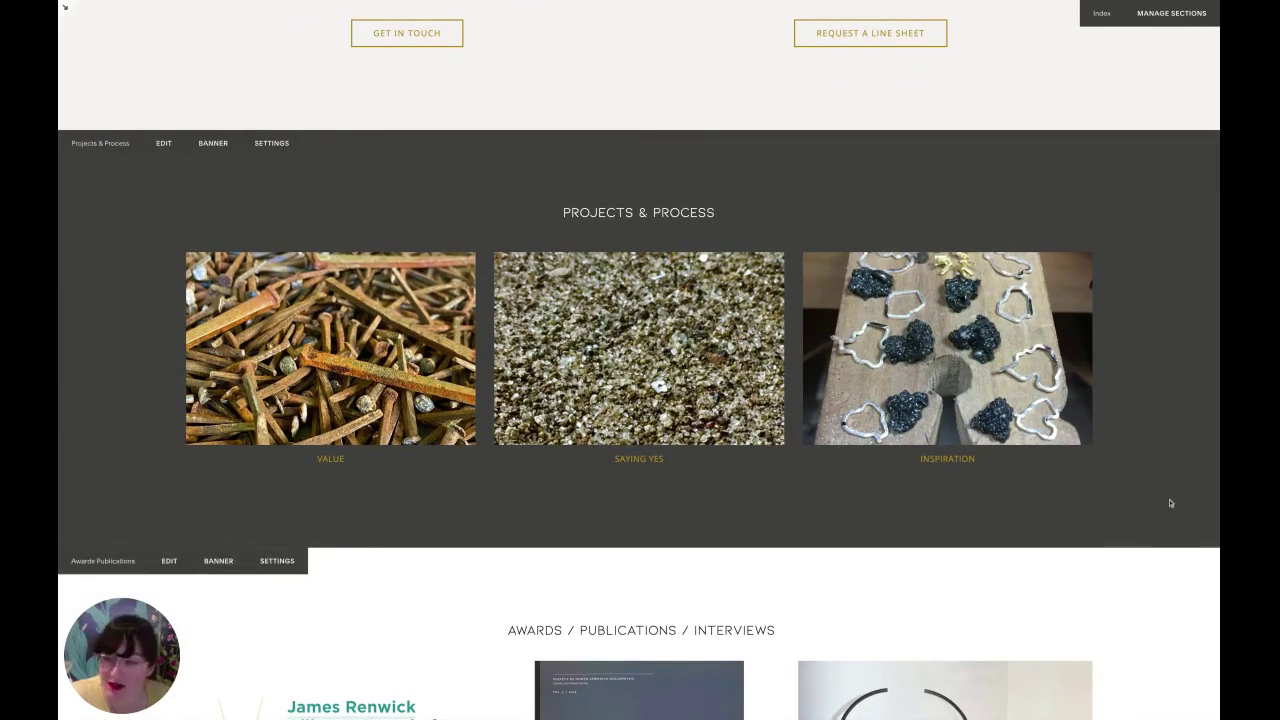
{"action": "scroll", "coordinate": [1136, 545], "scroll_direction": "down", "scroll_amount": 4}
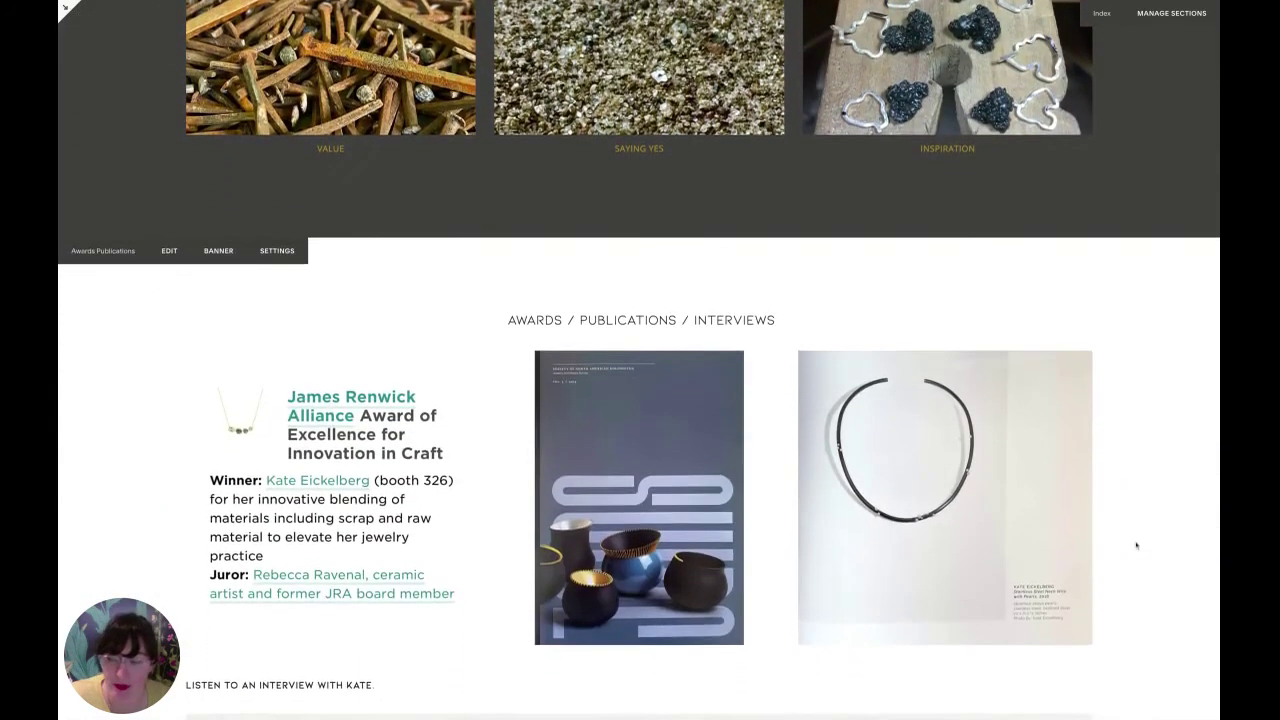
{"action": "scroll", "coordinate": [1136, 545], "scroll_direction": "down", "scroll_amount": 2}
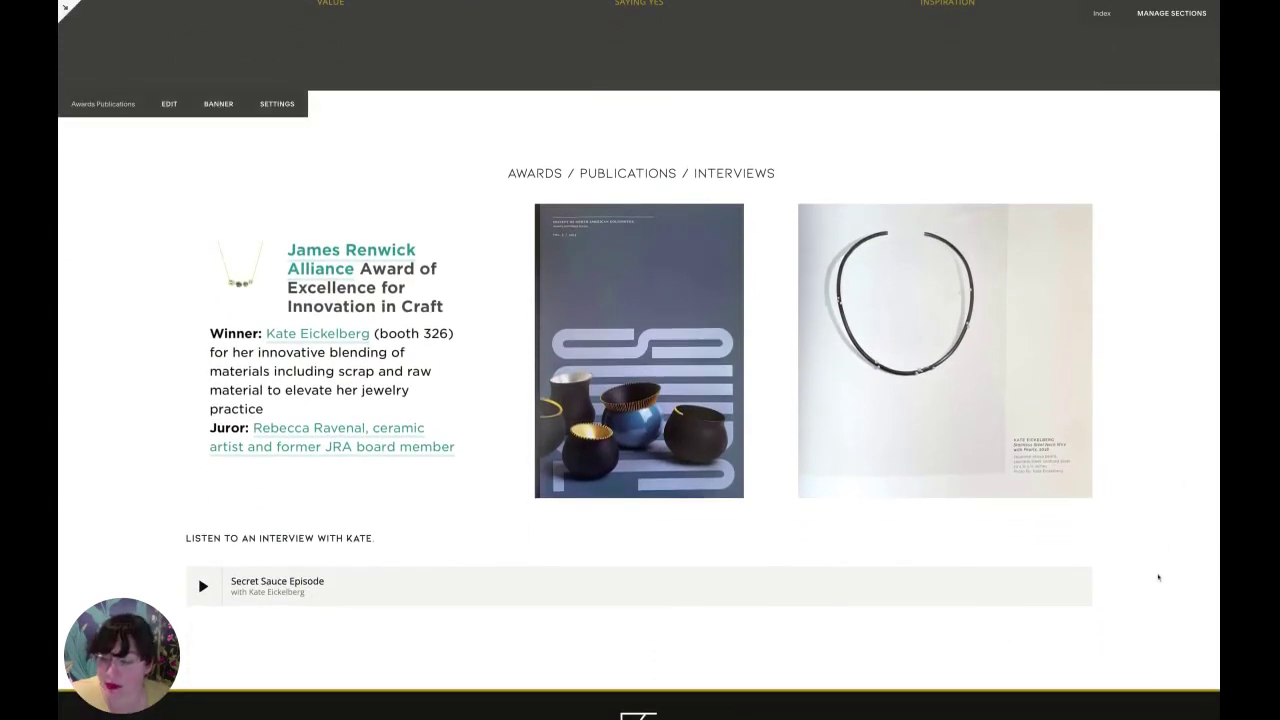
{"action": "scroll", "coordinate": [1158, 577], "scroll_direction": "up", "scroll_amount": 1}
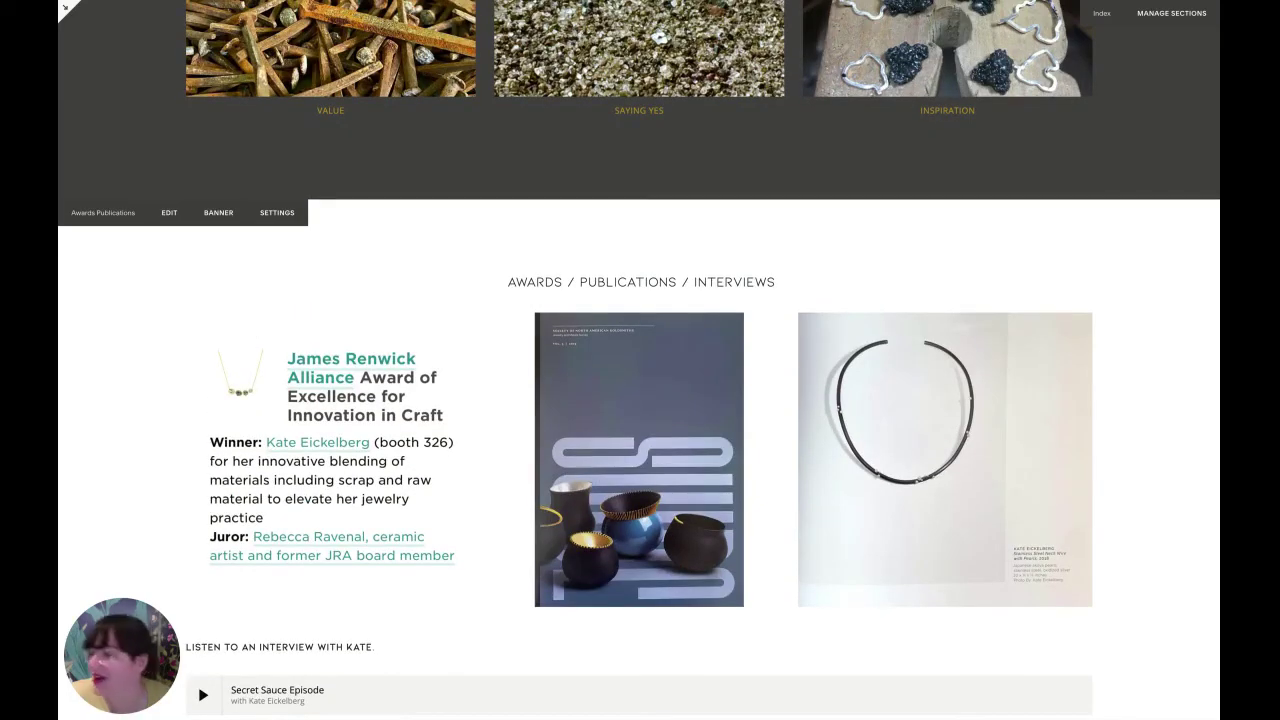
{"action": "scroll", "coordinate": [1049, 145], "scroll_direction": "up", "scroll_amount": 15}
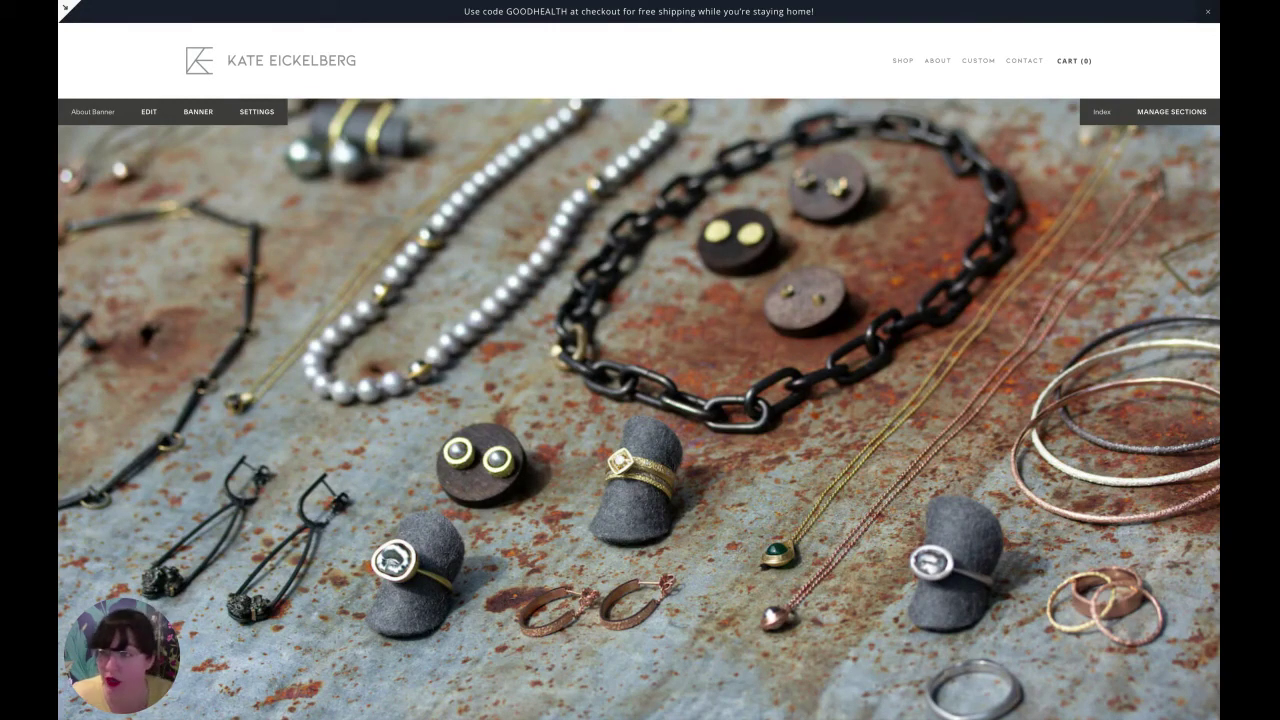
{"action": "left_click", "coordinate": [342, 66]}
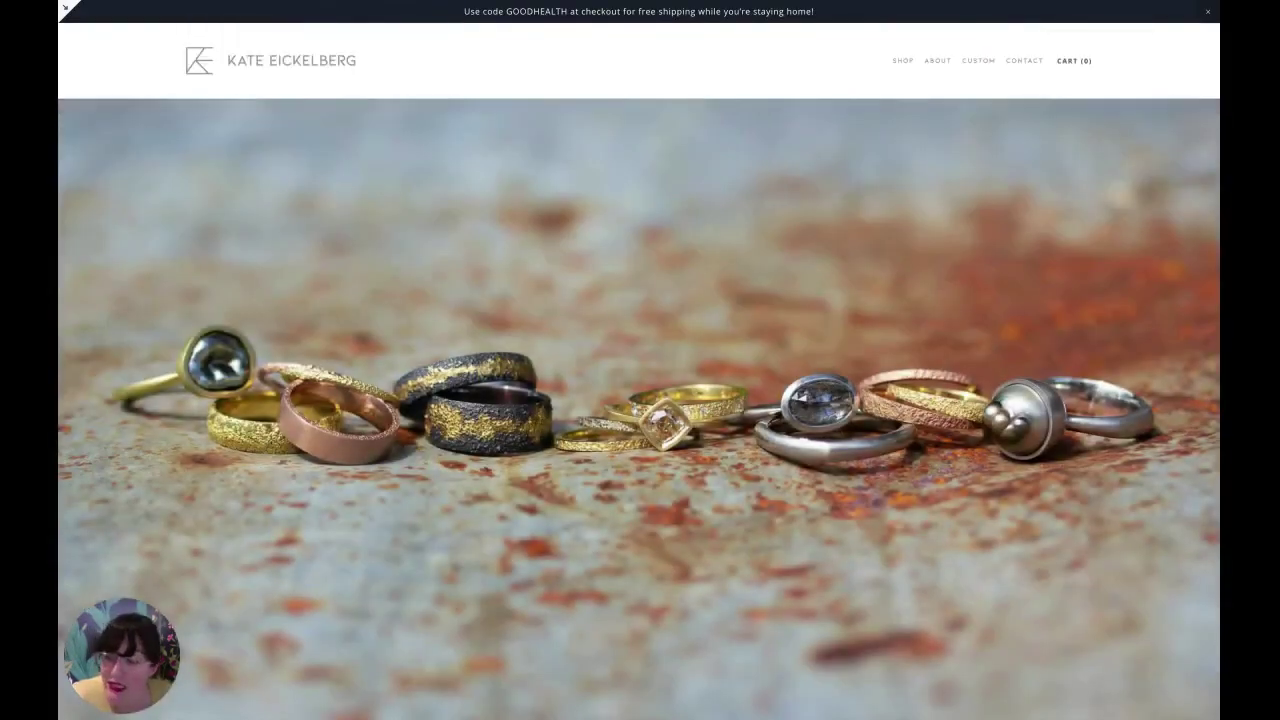